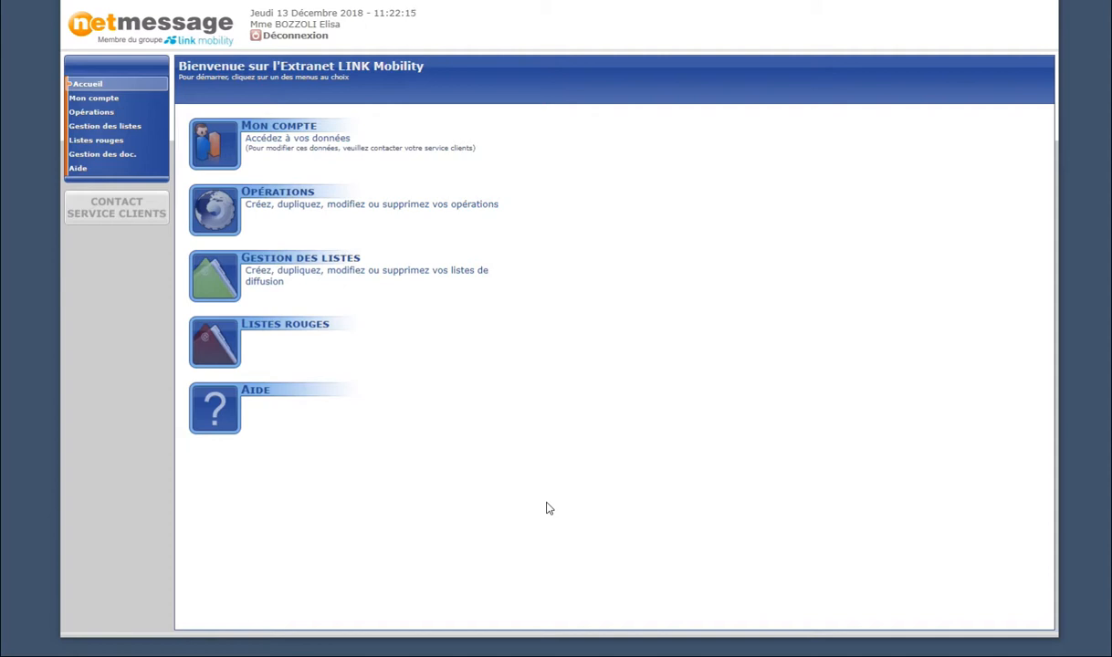
Open the Opérations list from the left menu, currently showing 0 operations.
click(102, 114)
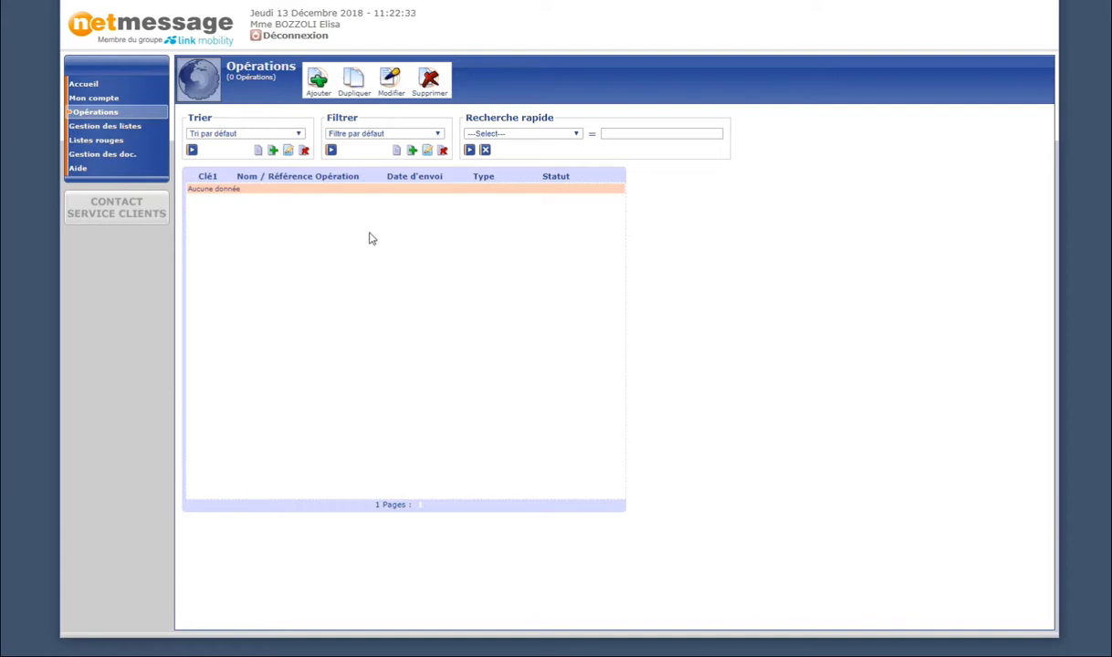
Bring up the Nouvelle Opération form with the Ajouter button.
click(317, 82)
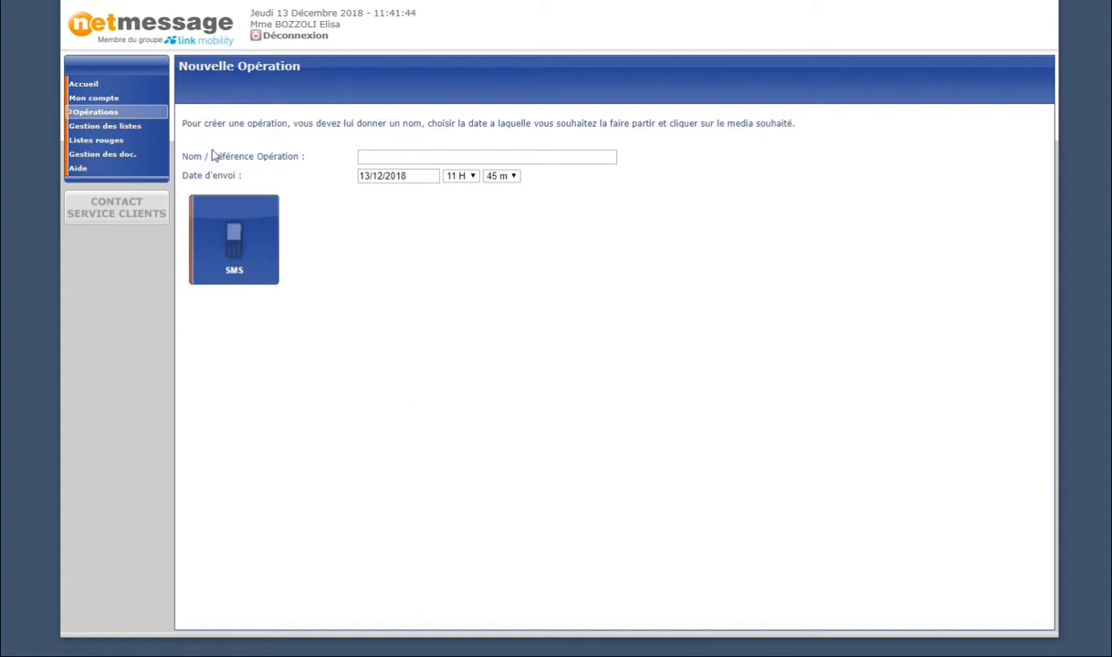
Name the operation 'Les jours fous', keep the 13/12/2018 11:45 send date, and create it as SMS.
click(414, 157)
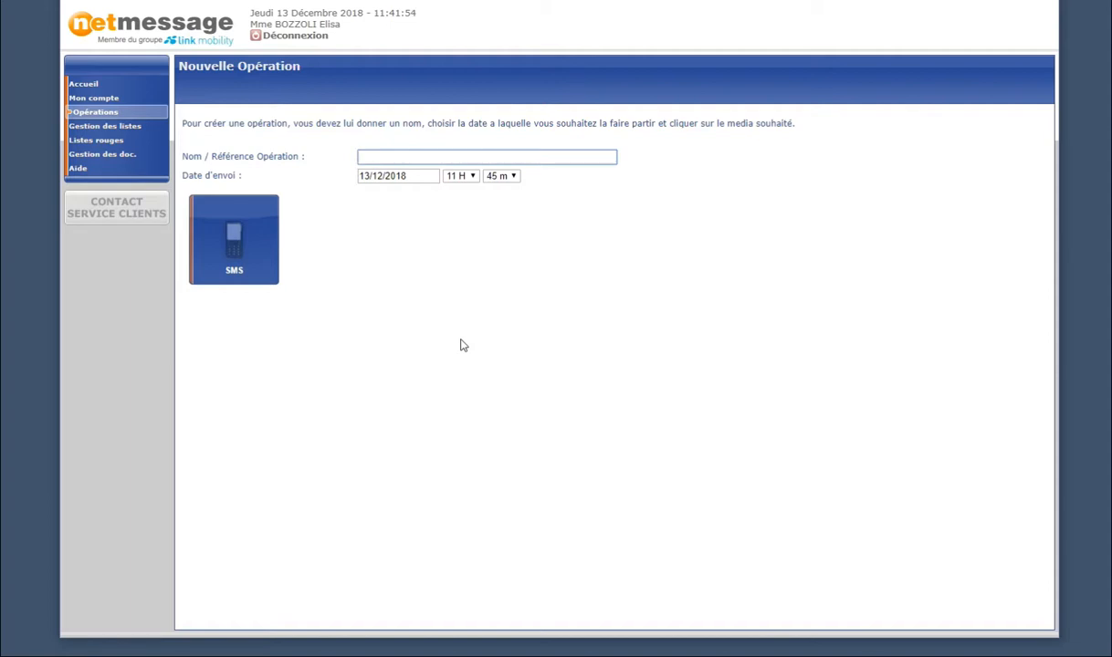
text(Les jours fous)
click(463, 346)
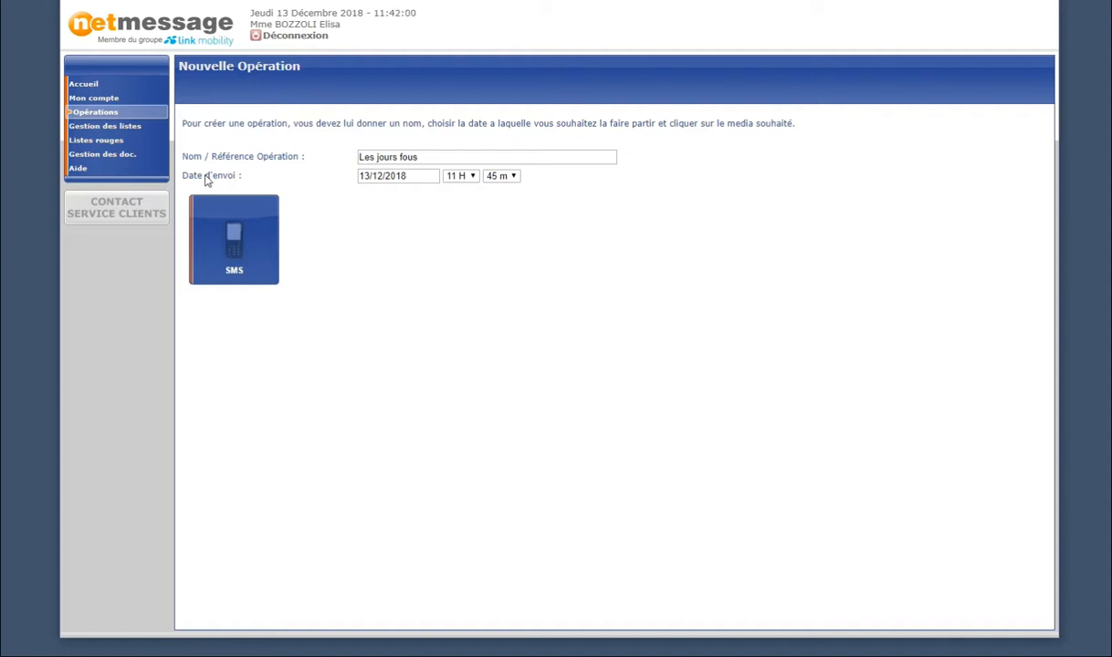
click(373, 178)
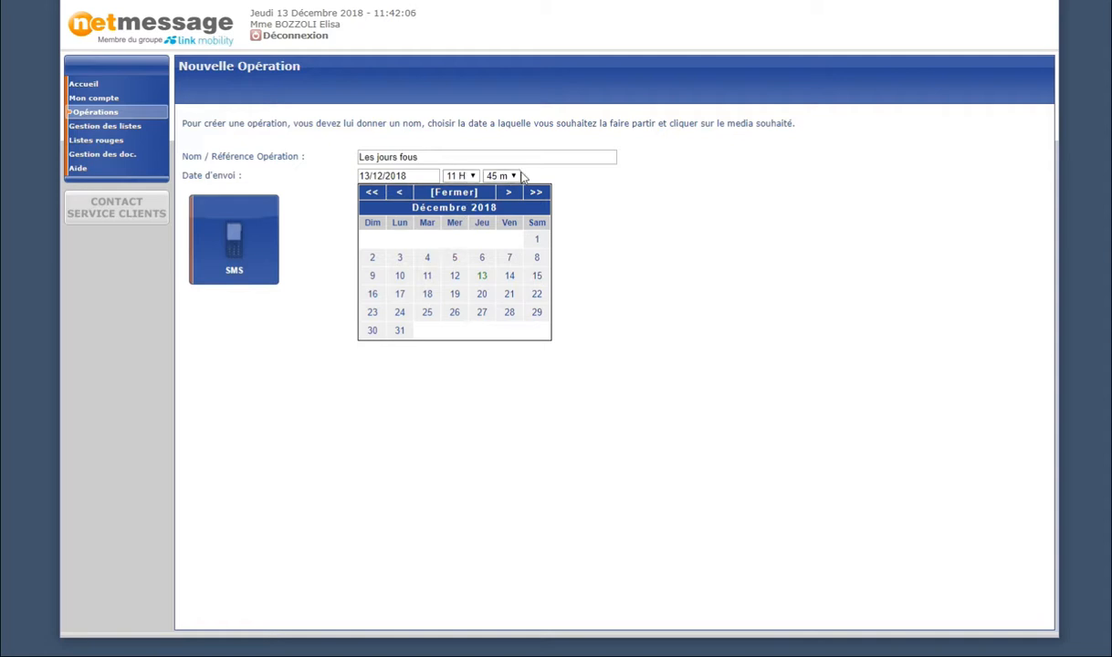
click(449, 189)
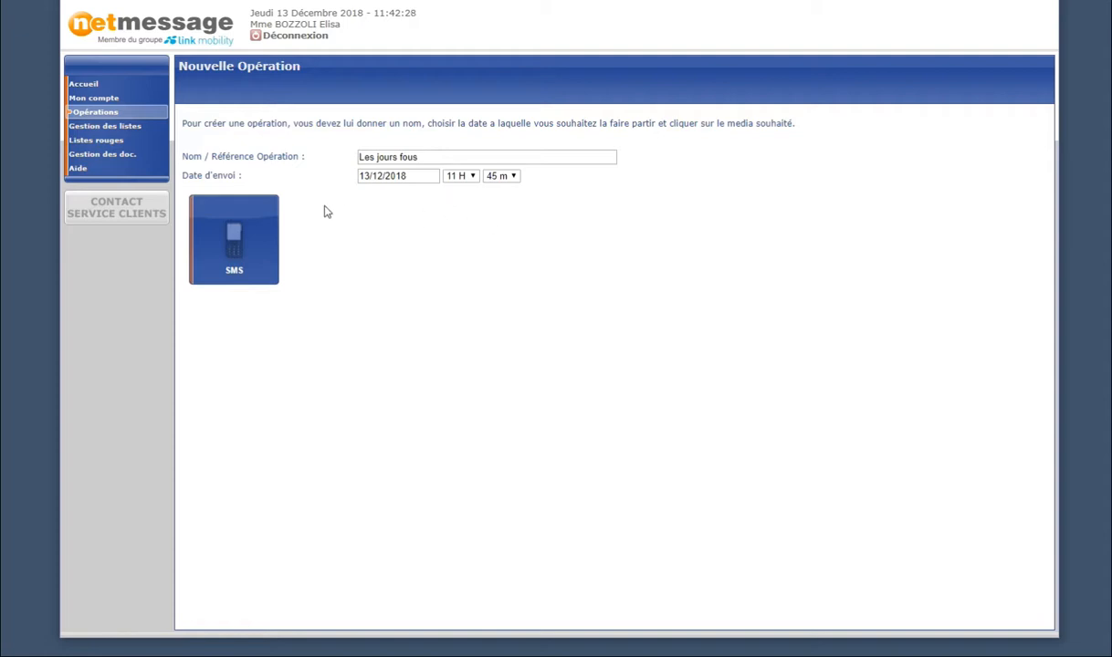
click(235, 274)
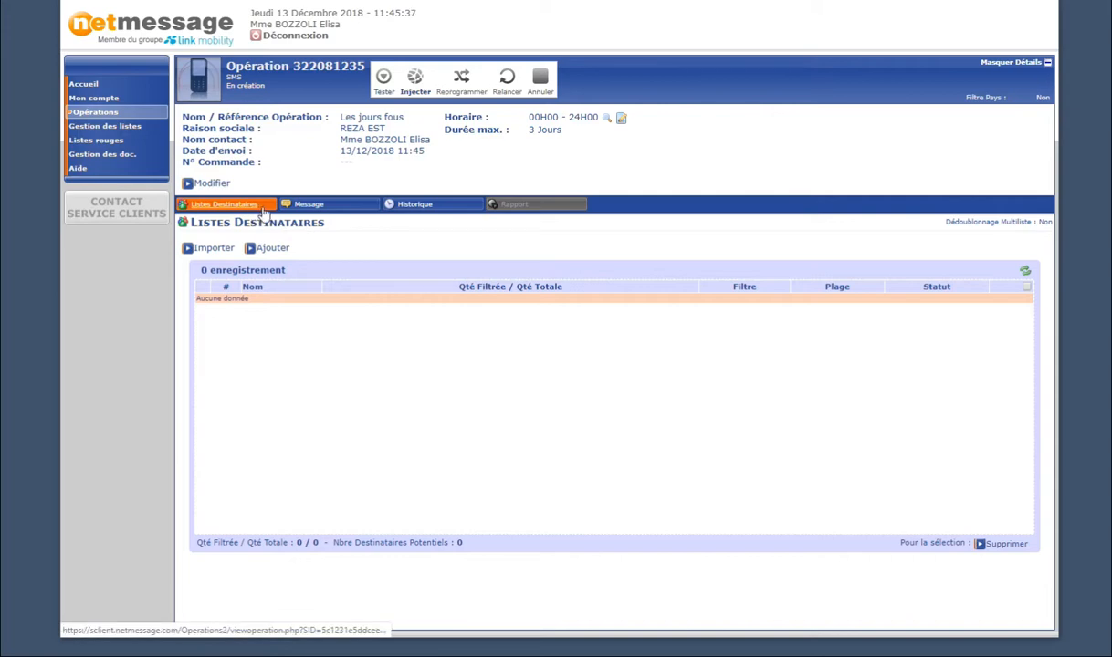
Import 13_clients.csv as the recipient list, keeping 8 valid numbers out of 9.
click(215, 252)
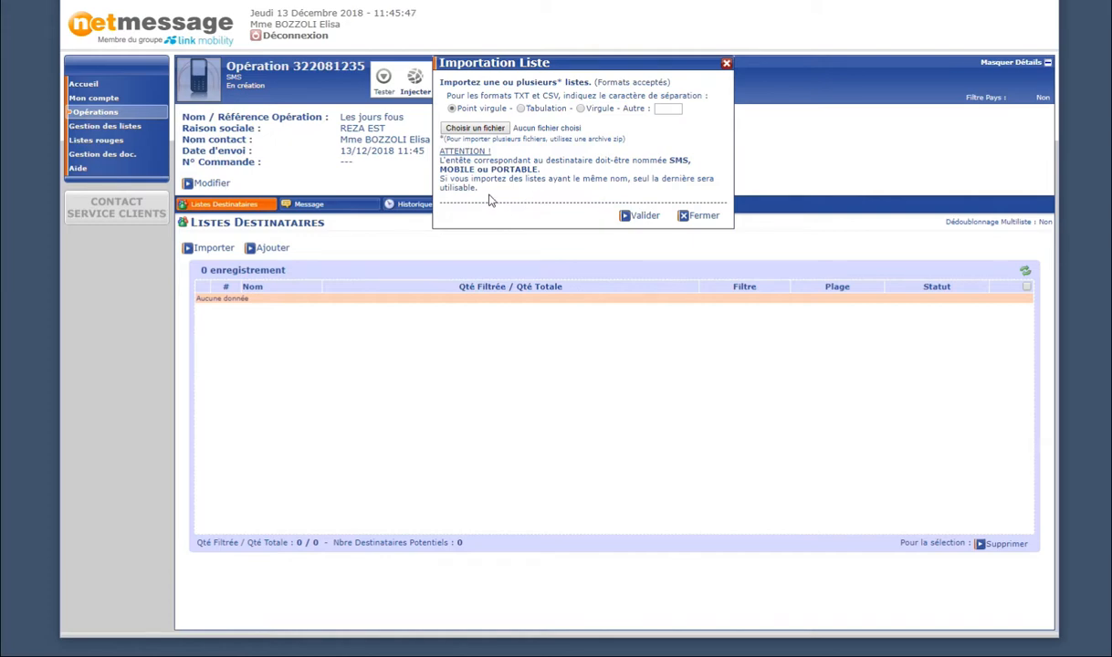
click(473, 130)
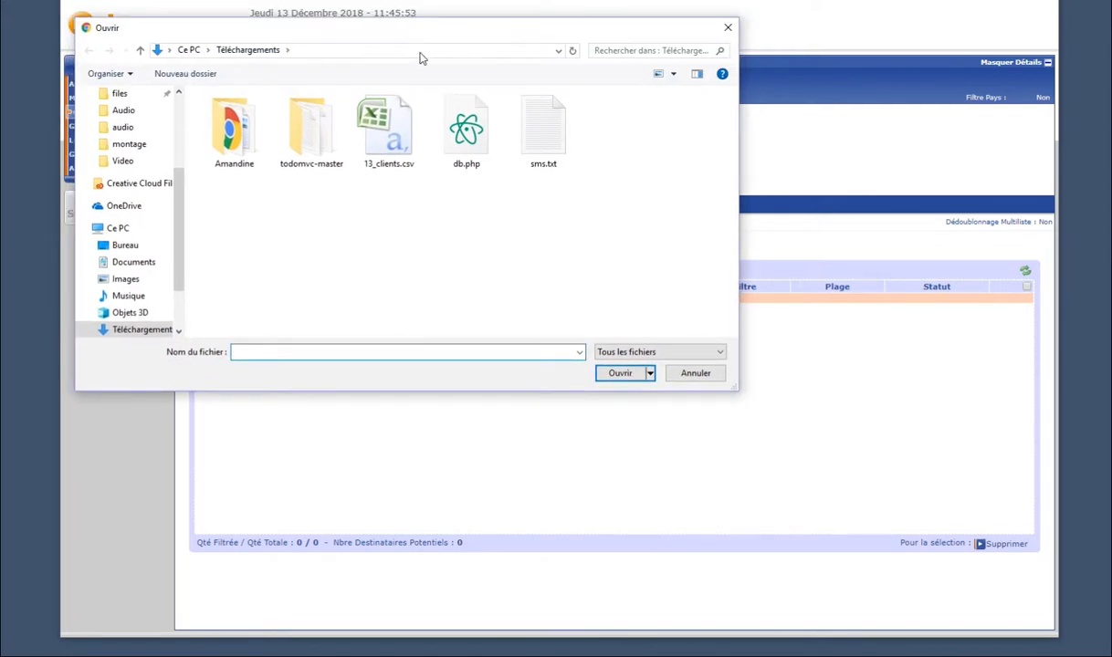
click(388, 150)
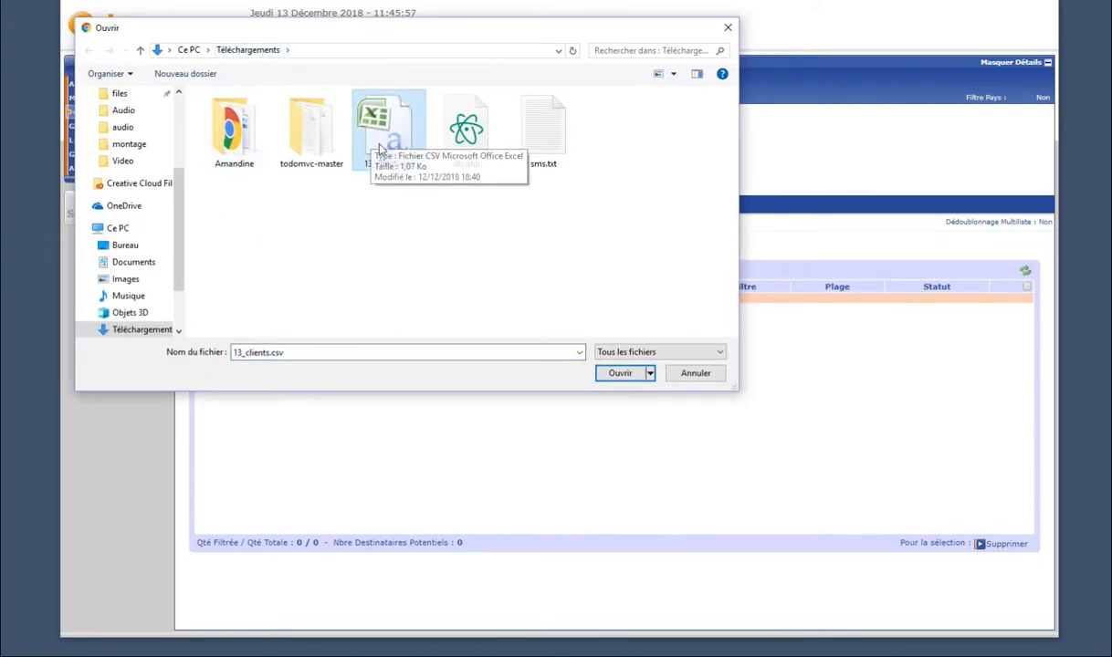
click(612, 374)
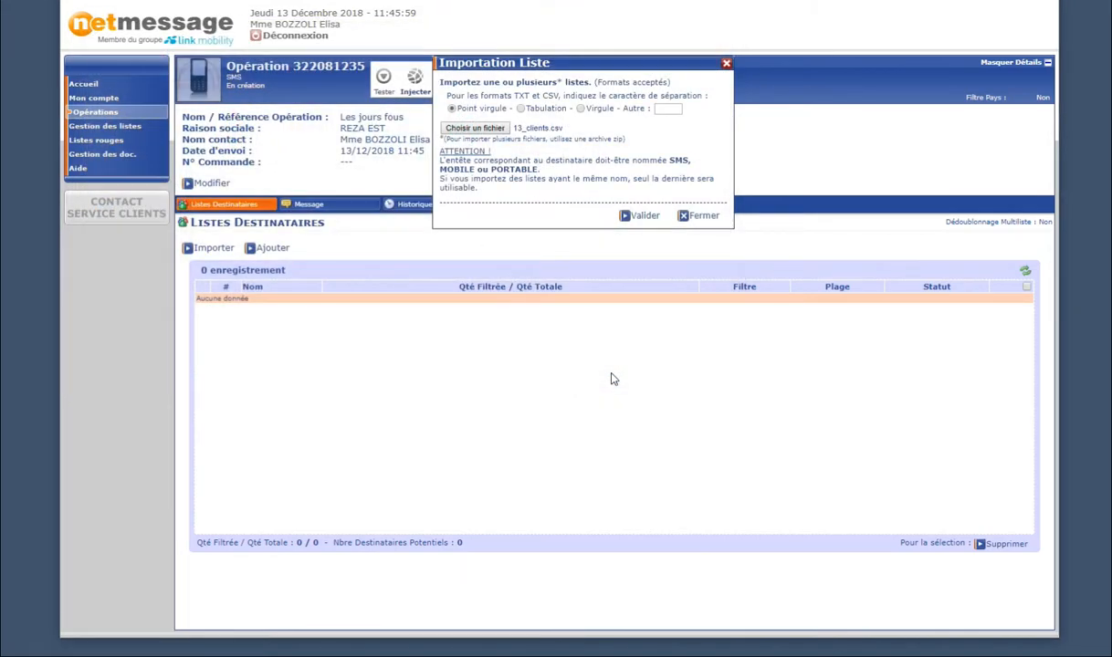
click(644, 216)
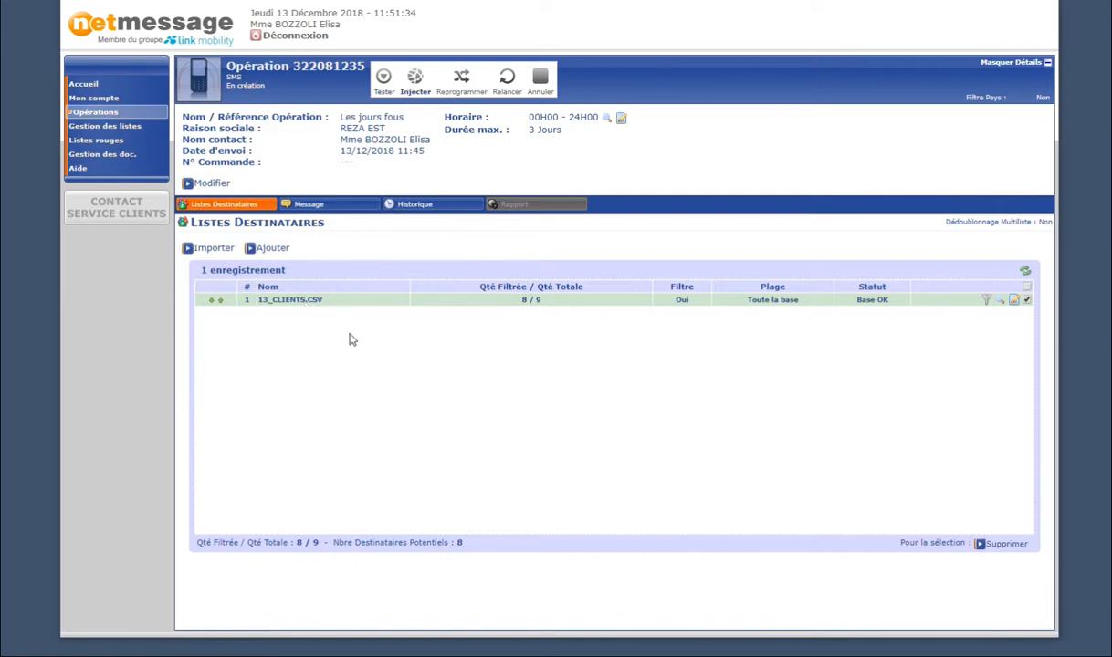
Highlight the 8 filtered recipients in Qté Filtrée, then go to the Message section.
double_click(526, 299)
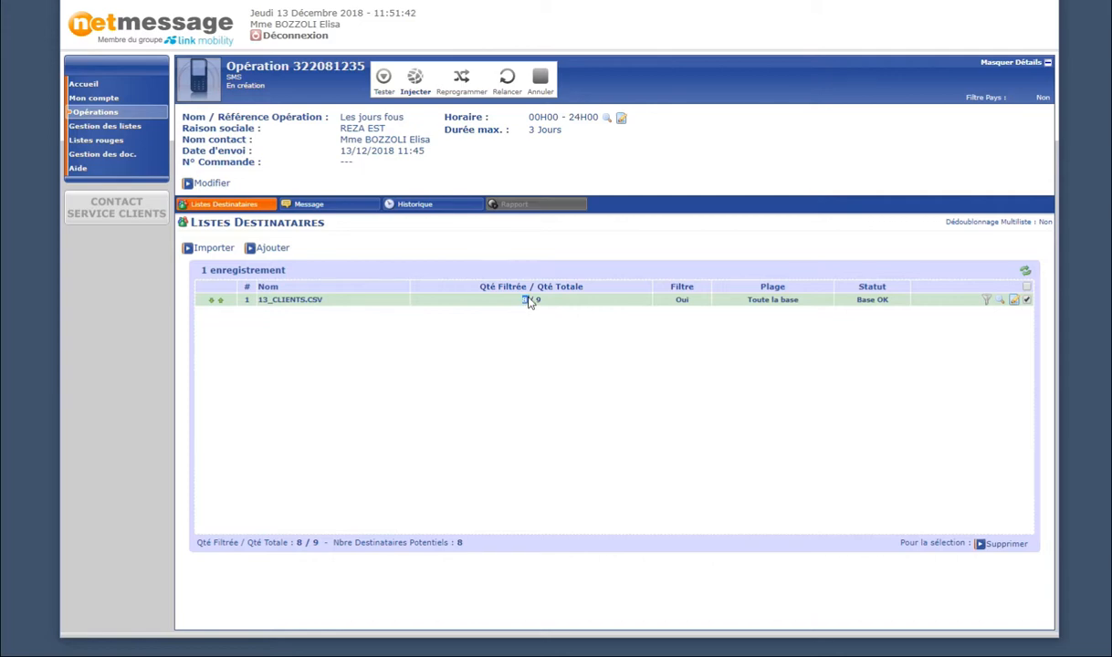
click(528, 300)
double_click(526, 300)
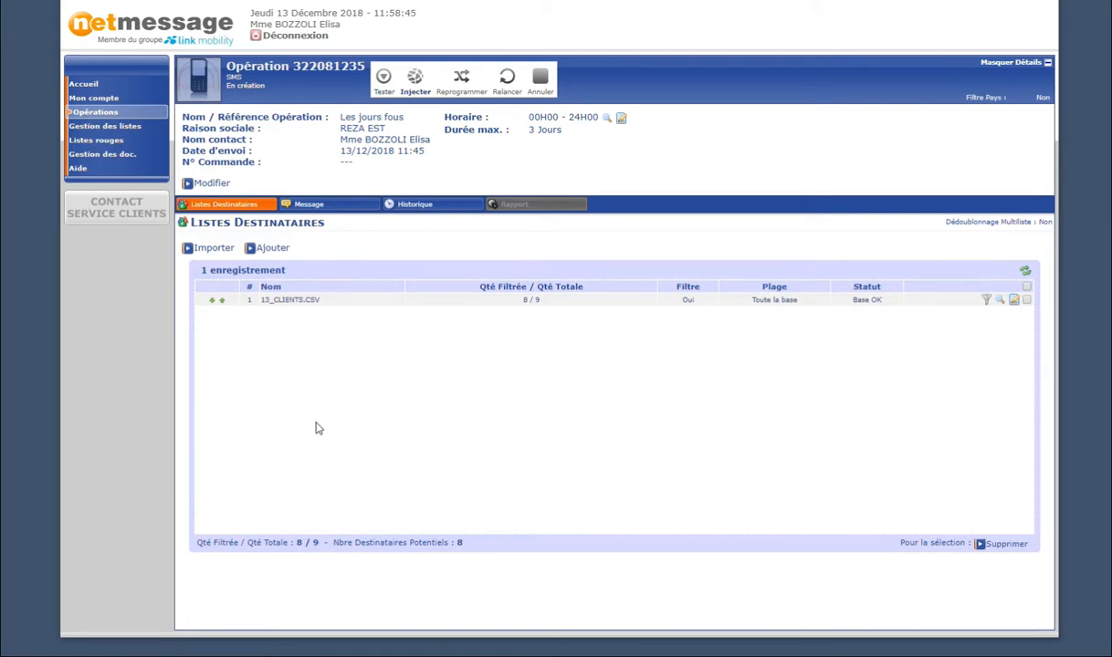
click(314, 207)
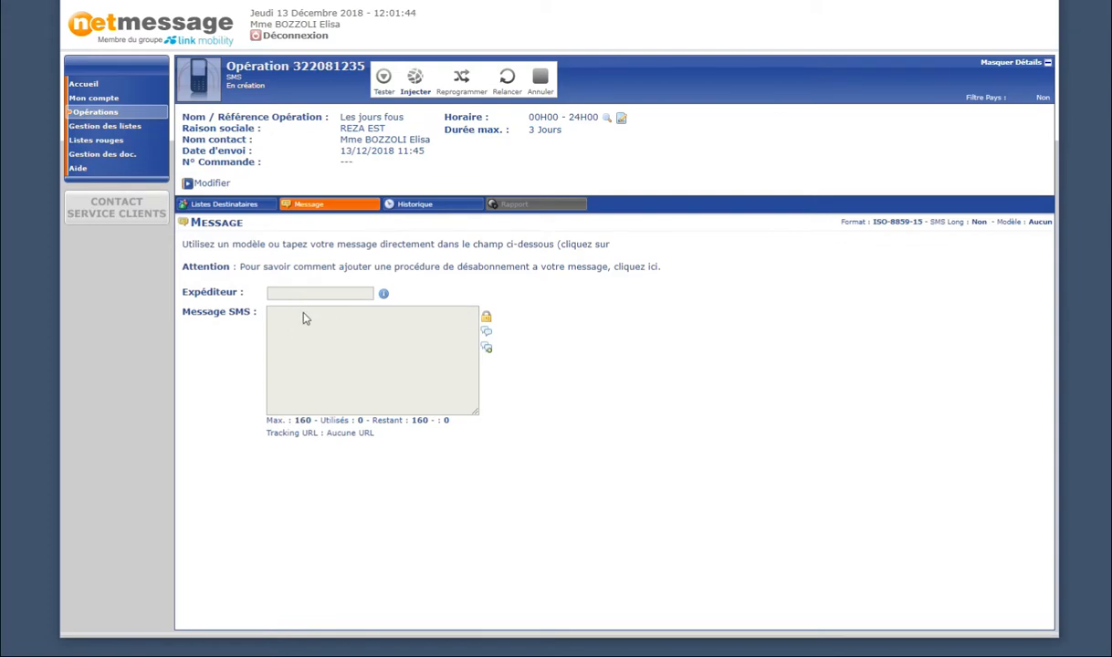
click(488, 321)
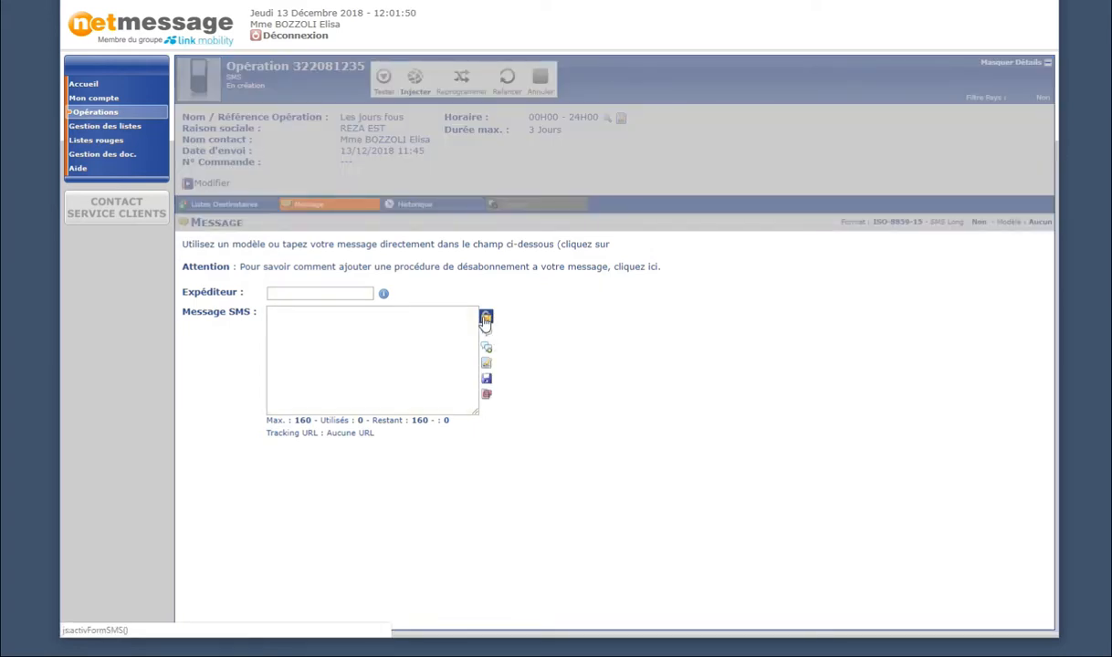
click(290, 331)
click(283, 294)
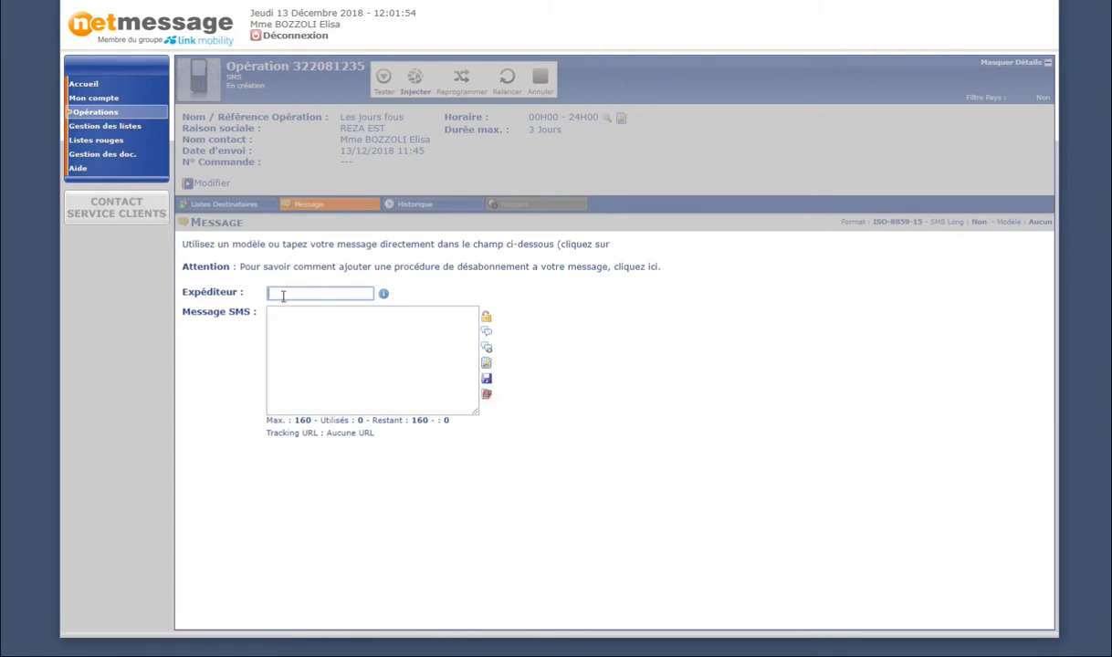
click(285, 326)
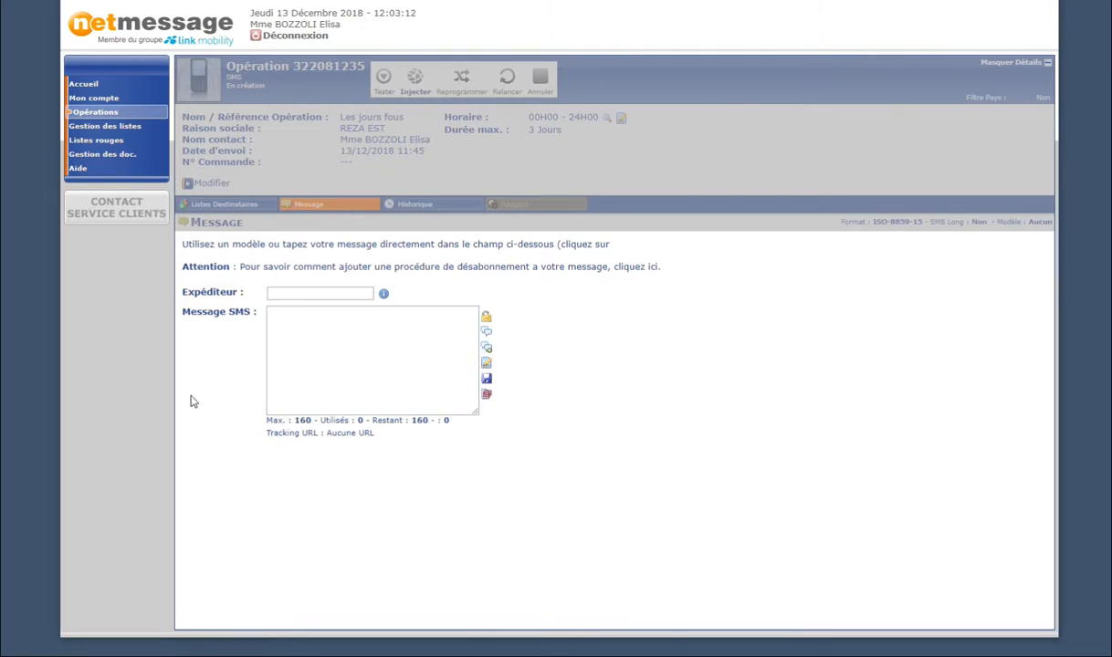
click(297, 294)
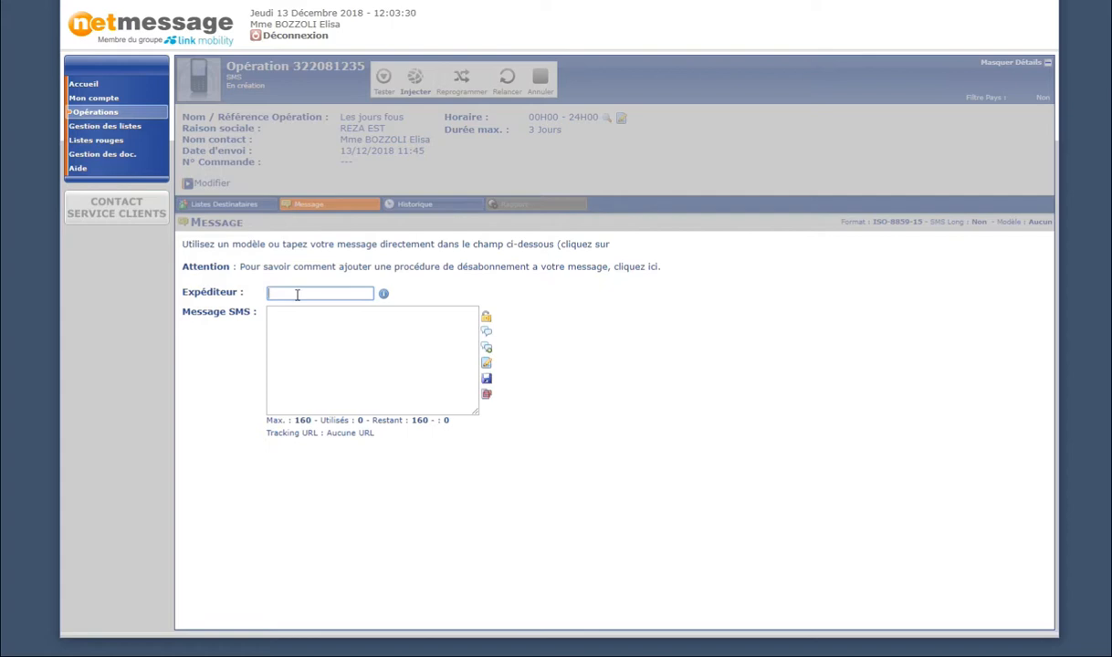
text(My Str)
text(re)
click(303, 447)
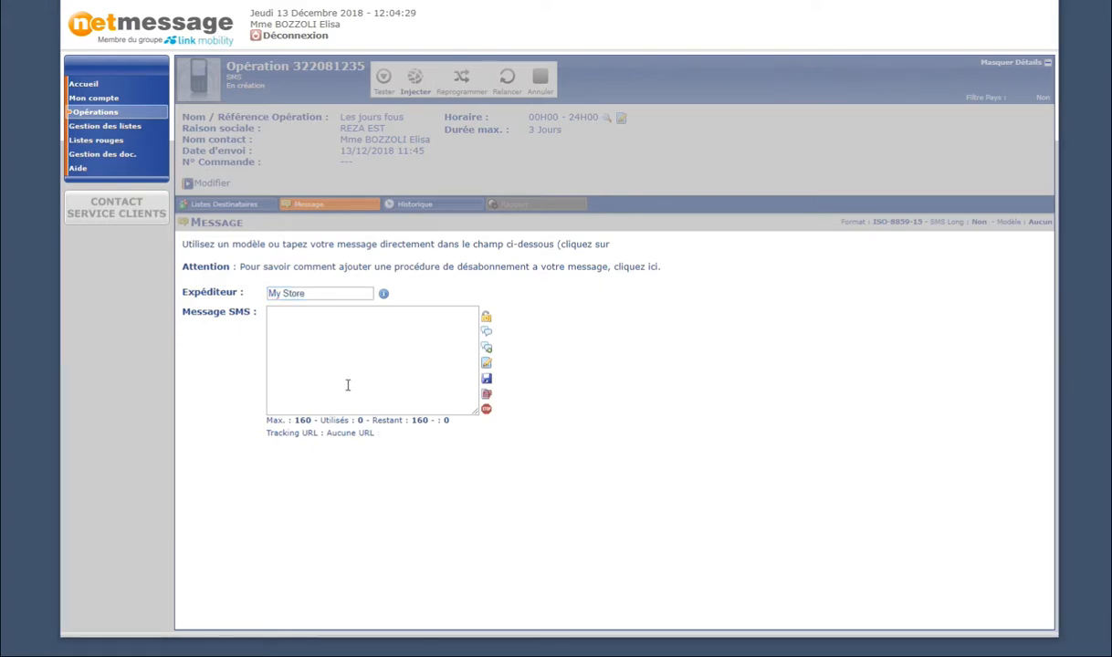
click(336, 361)
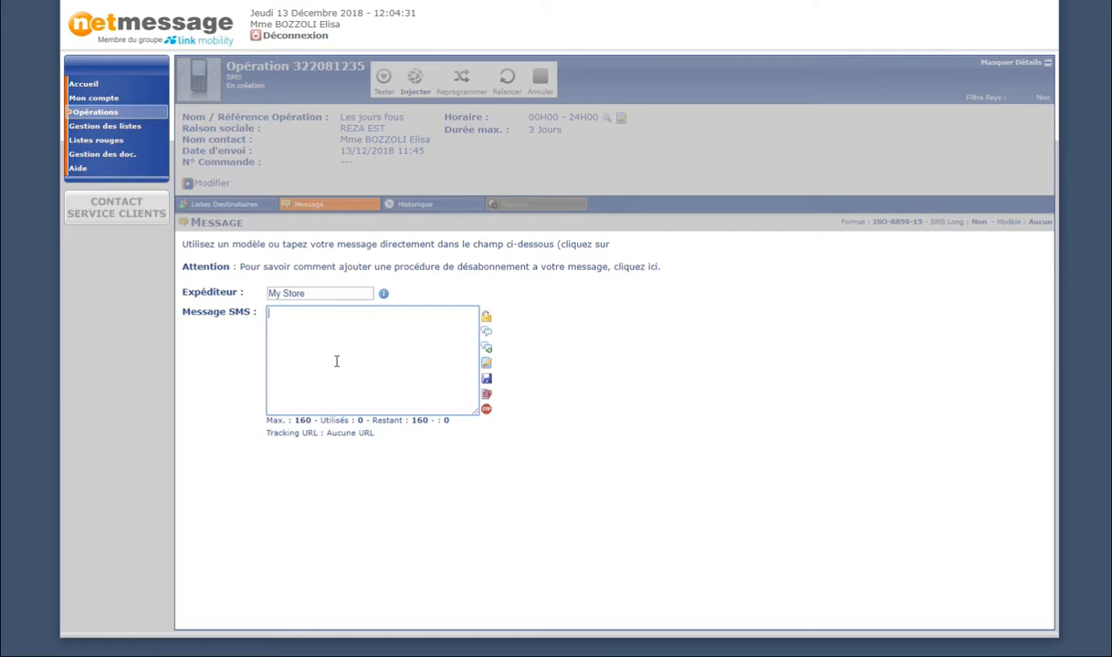
text(V)
text(sfqsfsfs)
text(gdfgf)
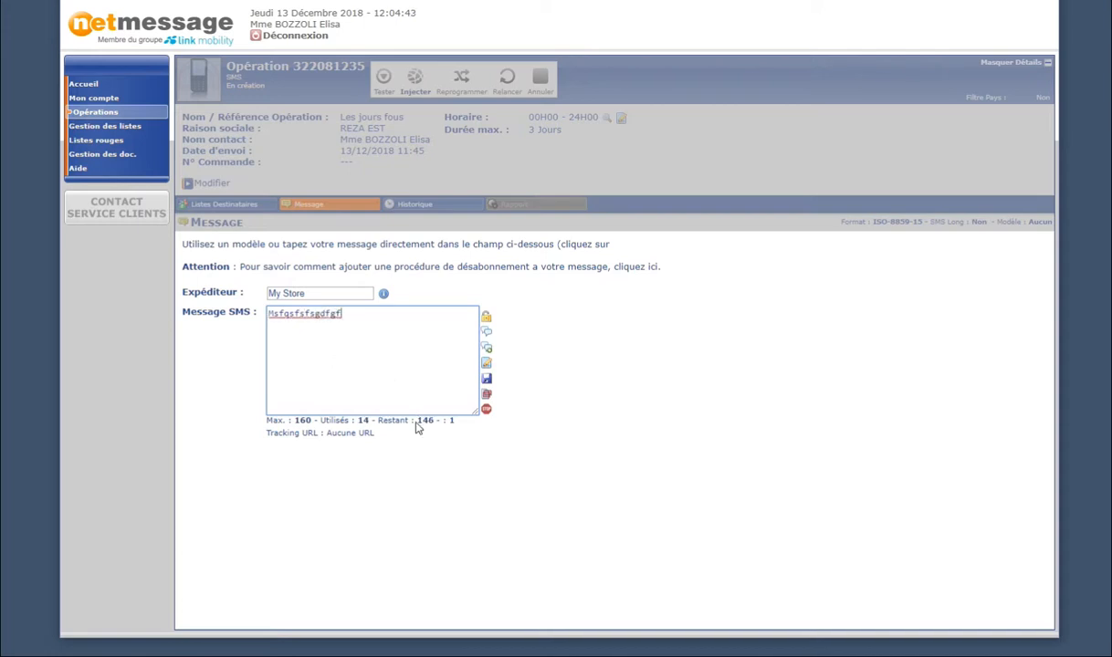
double_click(426, 420)
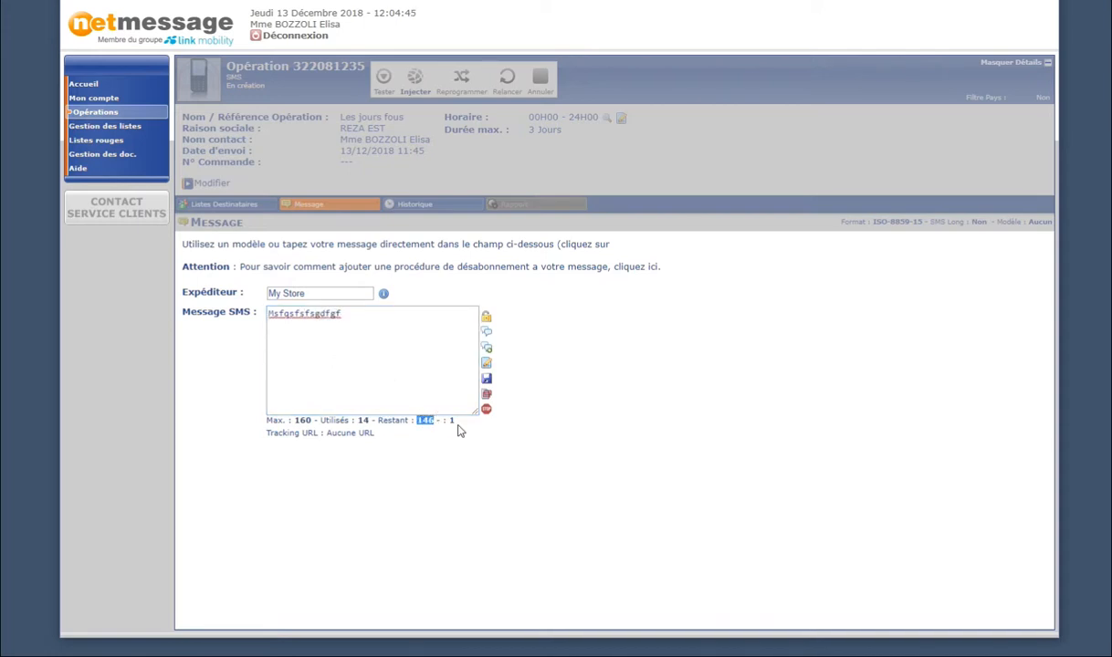
double_click(450, 421)
key(ctrl+a)
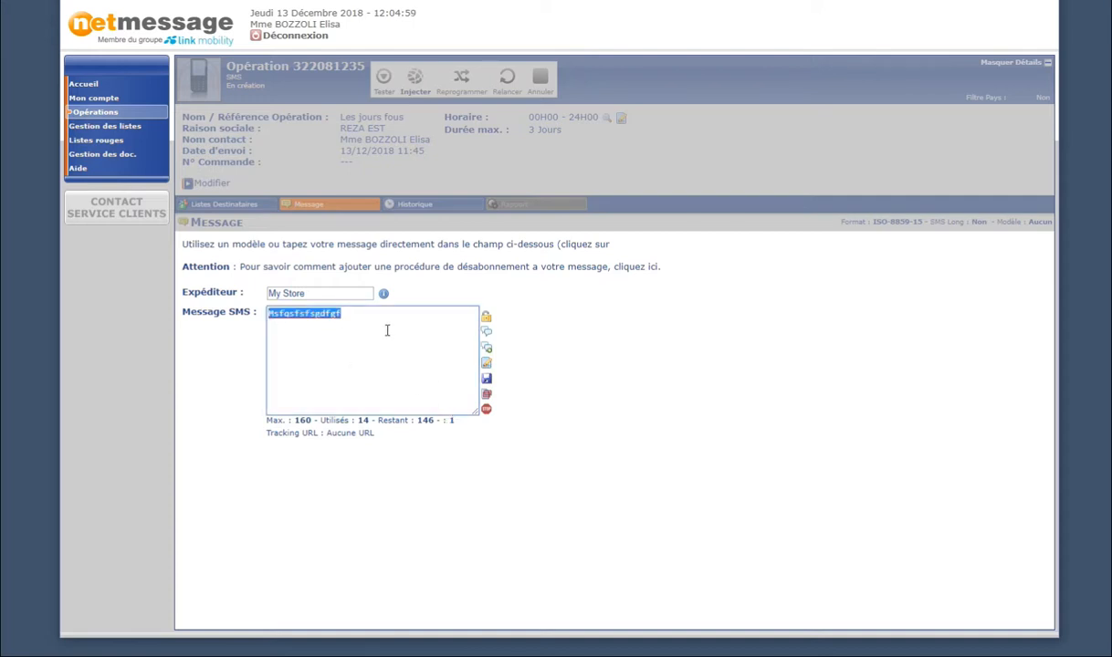
key(BackSpace)
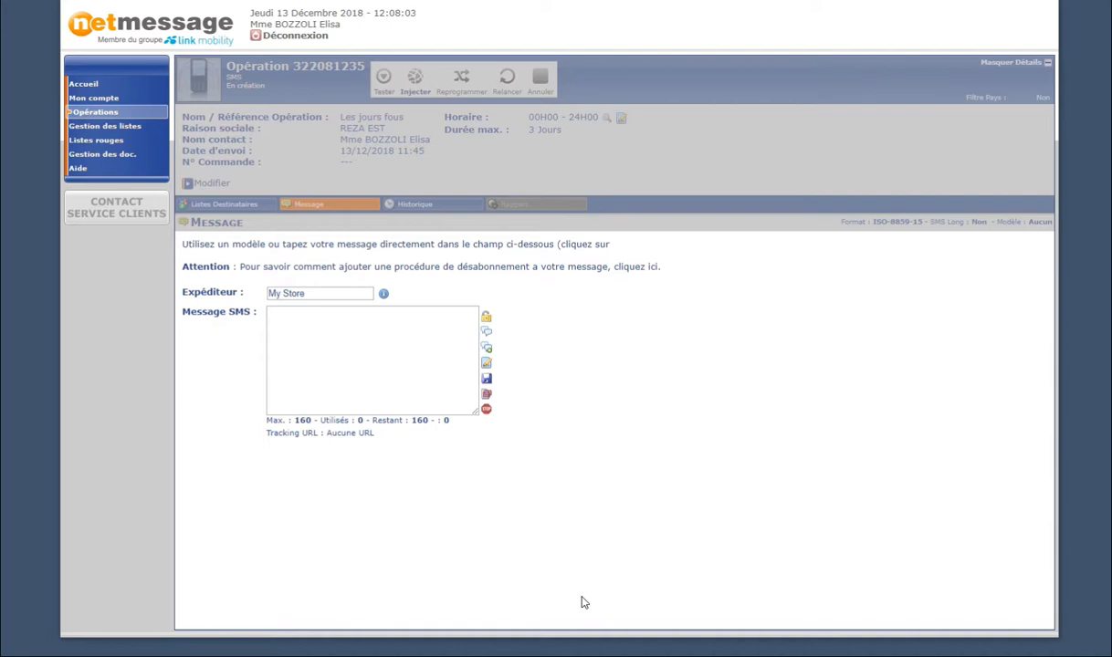
click(341, 359)
text(Cher client, nous sommes heureux de vous recevoir ce week-end pendant notre offre les jours fous qui vous garantissent 30% de remise immédiate sur tout les produits untels)
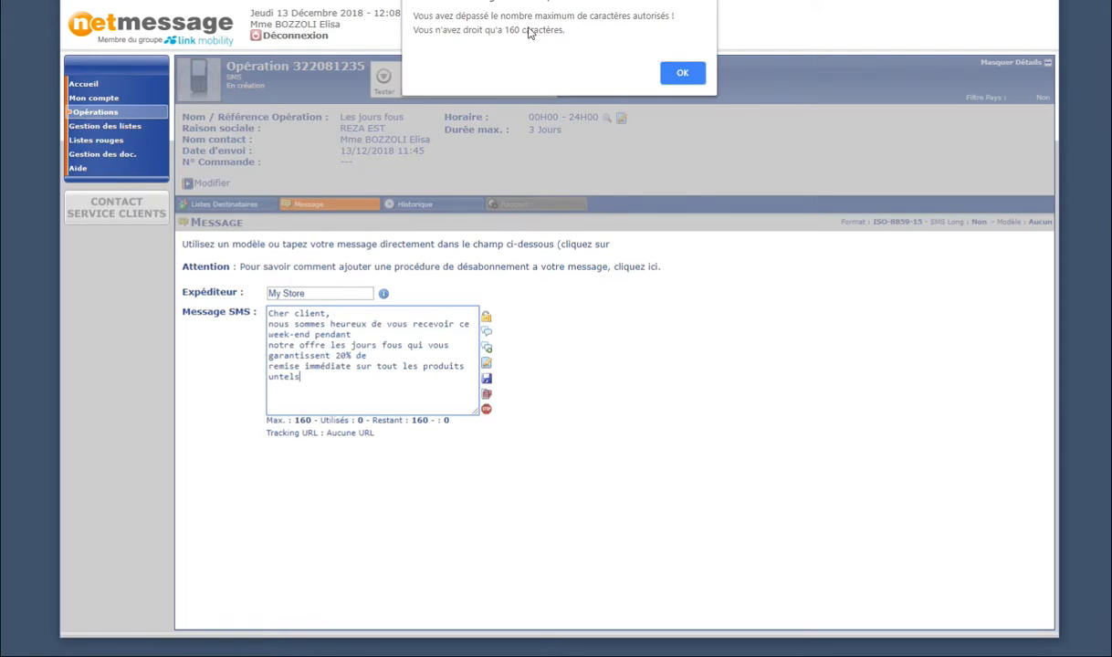
click(682, 73)
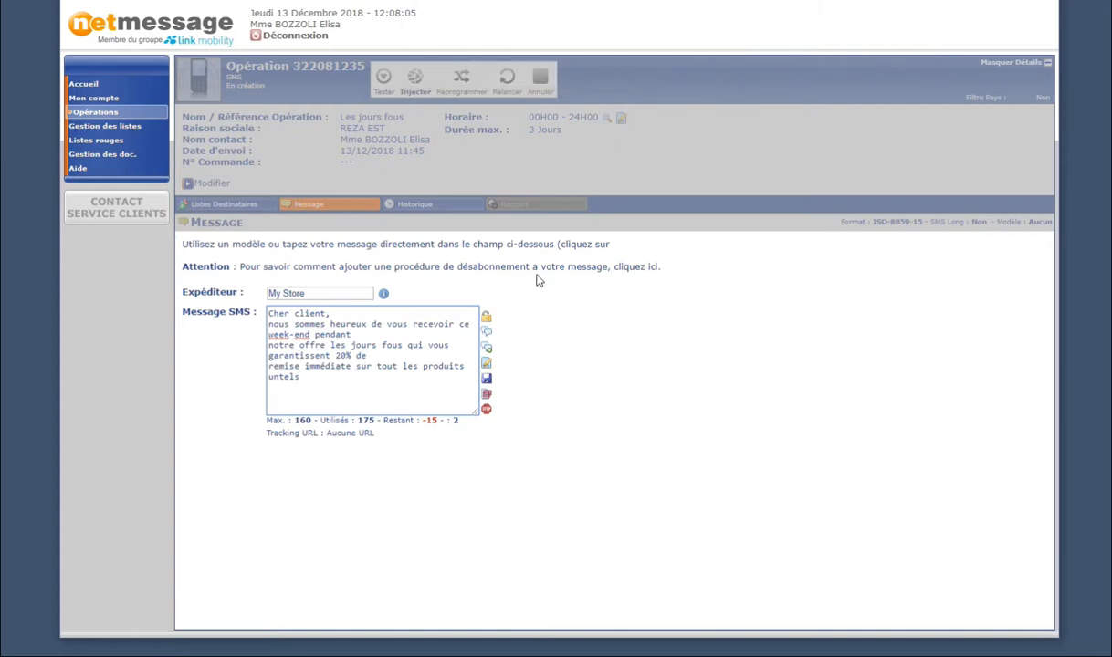
drag(423, 421, 457, 422)
click(463, 422)
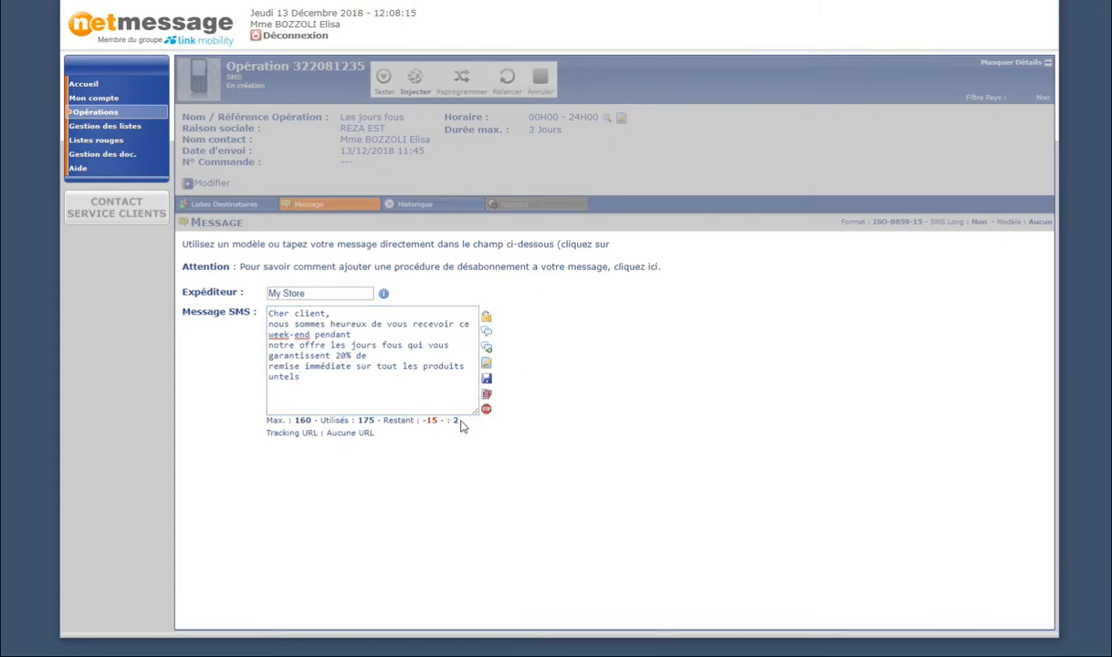
click(296, 359)
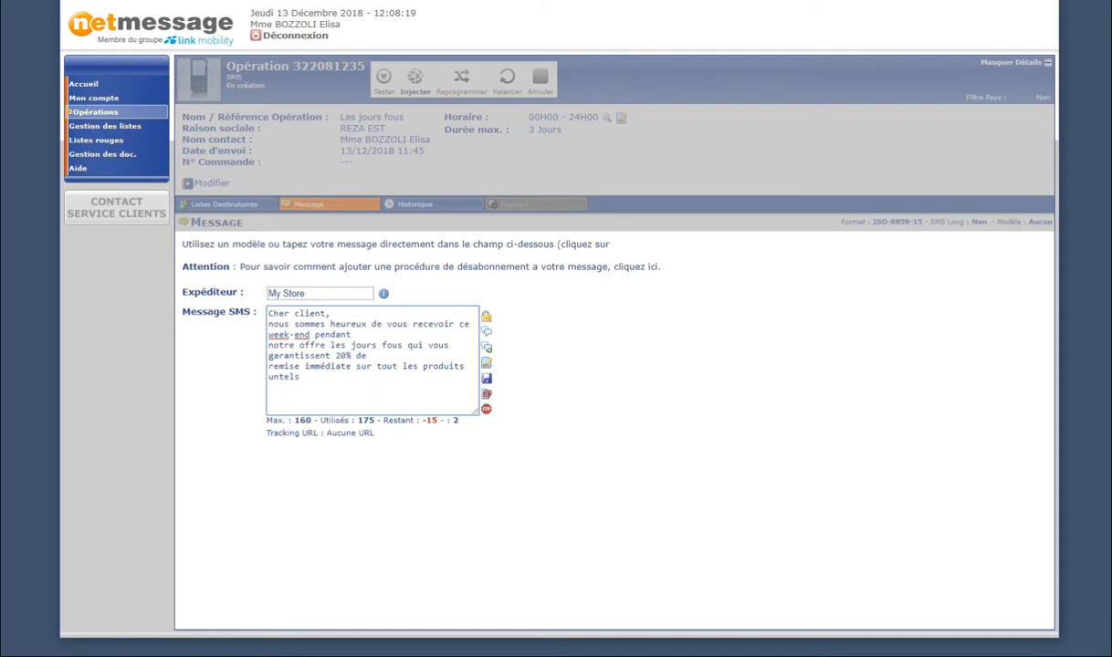
drag(363, 383, 254, 305)
key(BackSpace)
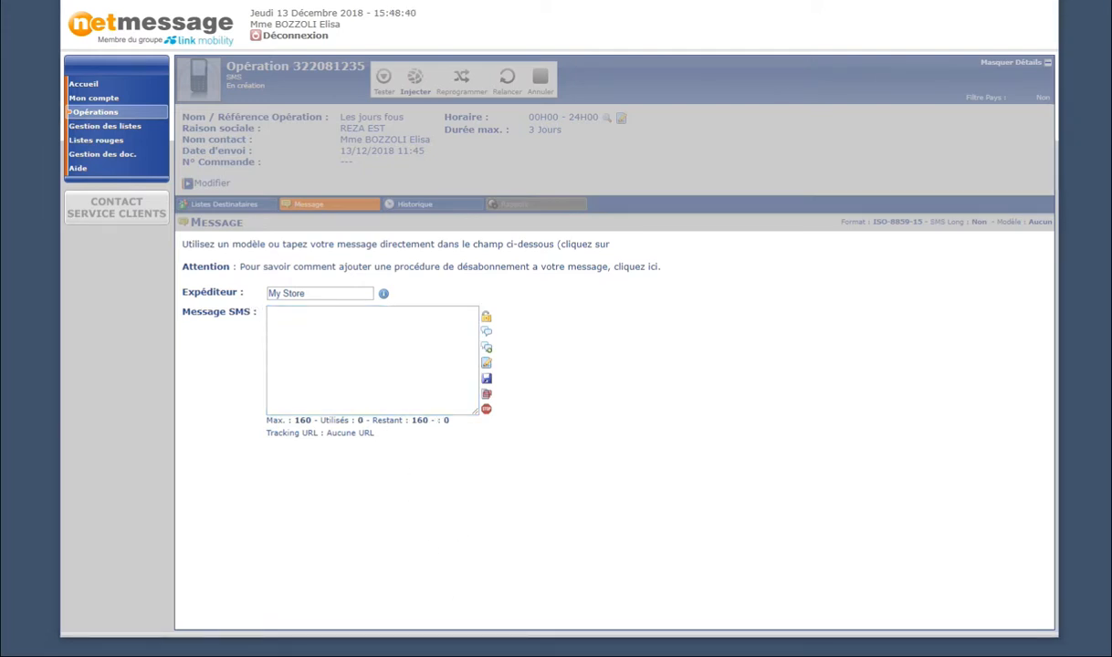
Paste the 120-character SoftWood -20% message, save it, and unlock it for editing.
click(315, 332)
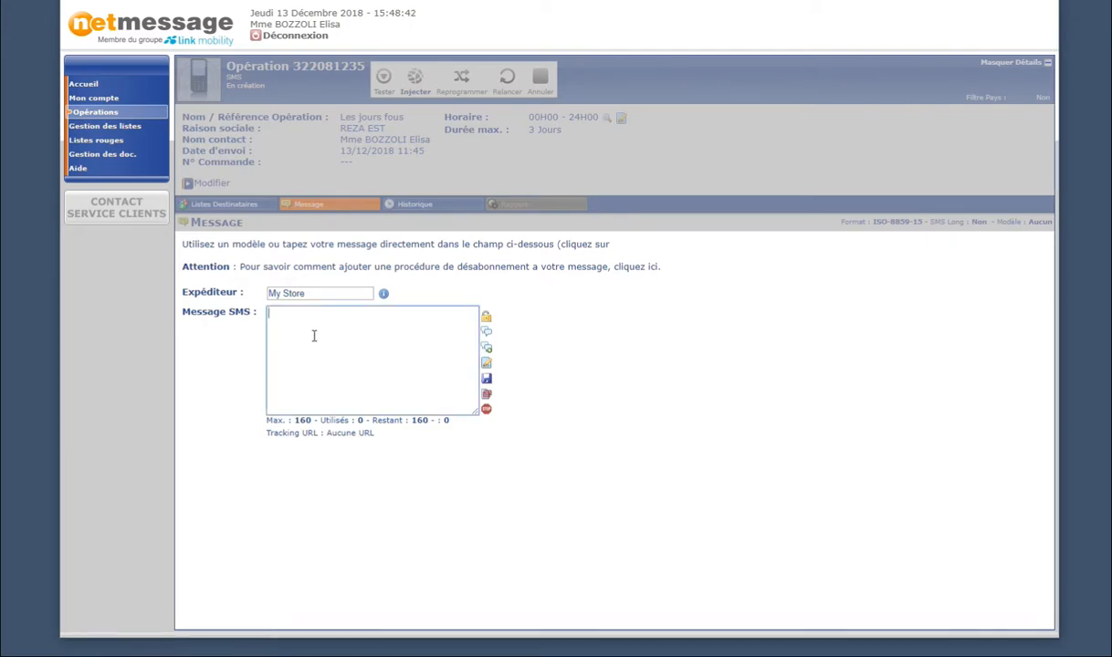
text(Cher client, Ce week-end -20% sur les produits de la gamme SoftWood dans votre magasin MY STORE pendant les jours fous.)
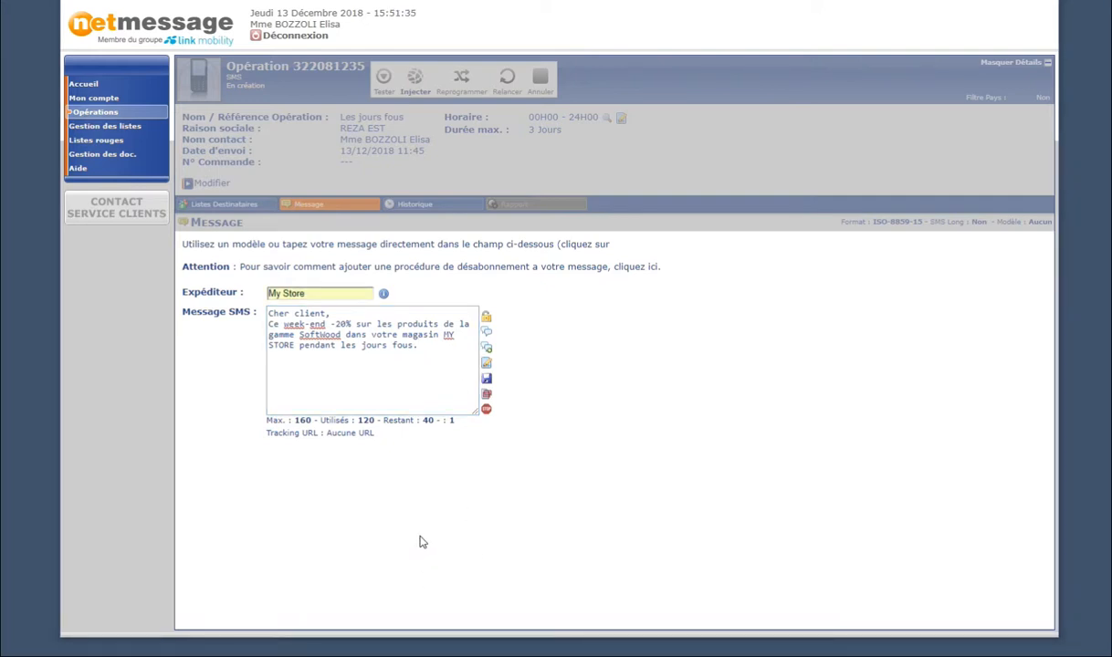
click(486, 381)
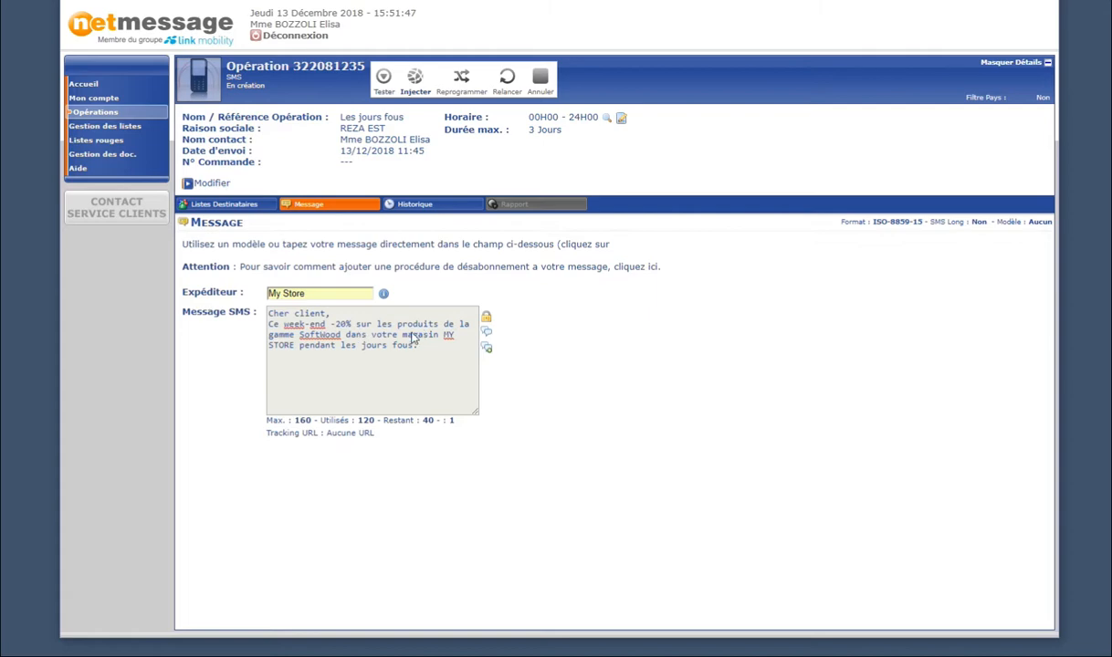
click(487, 319)
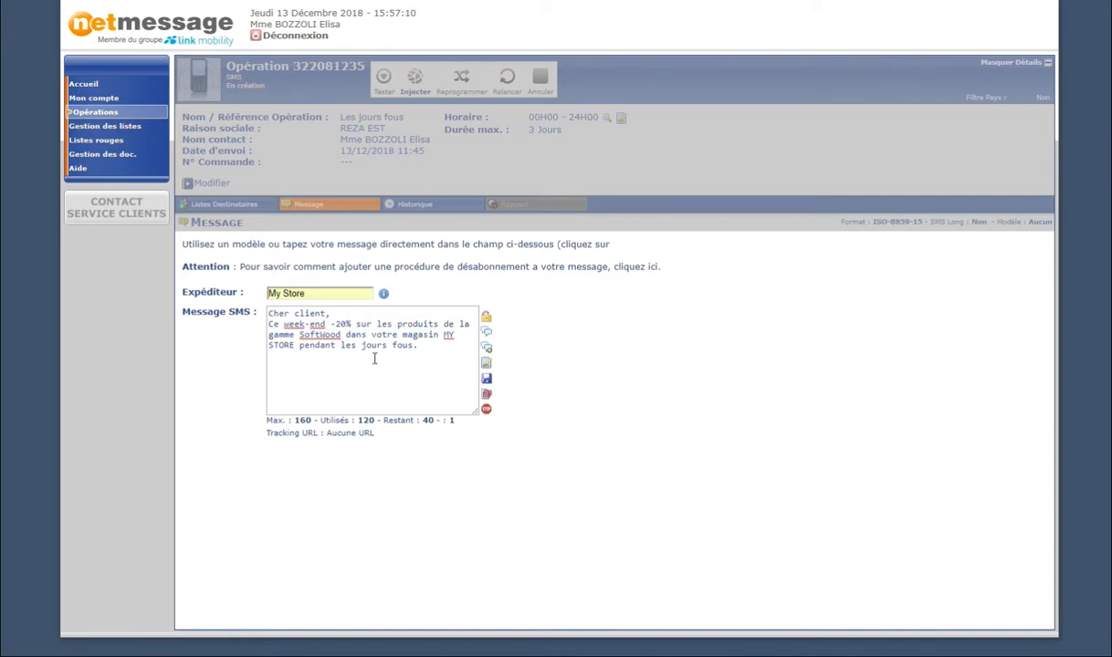
Replace 'client' with the CH_003->PRENOM field so the greeting reads 'Cher $$[record]PRENOM$$,'.
double_click(306, 313)
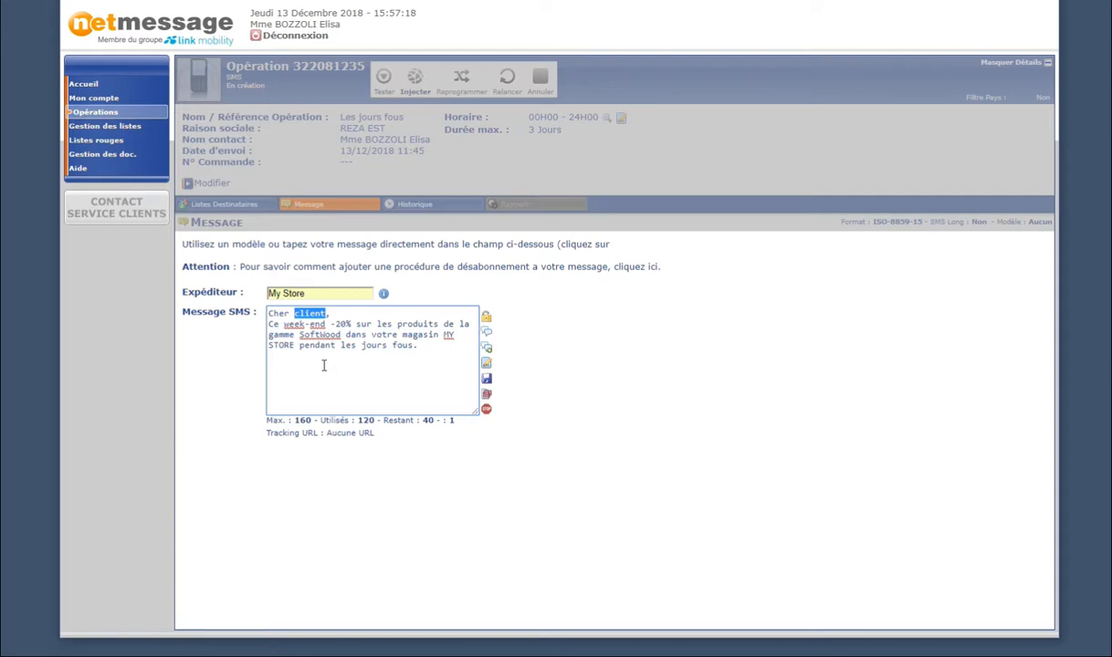
key(BackSpace)
click(485, 397)
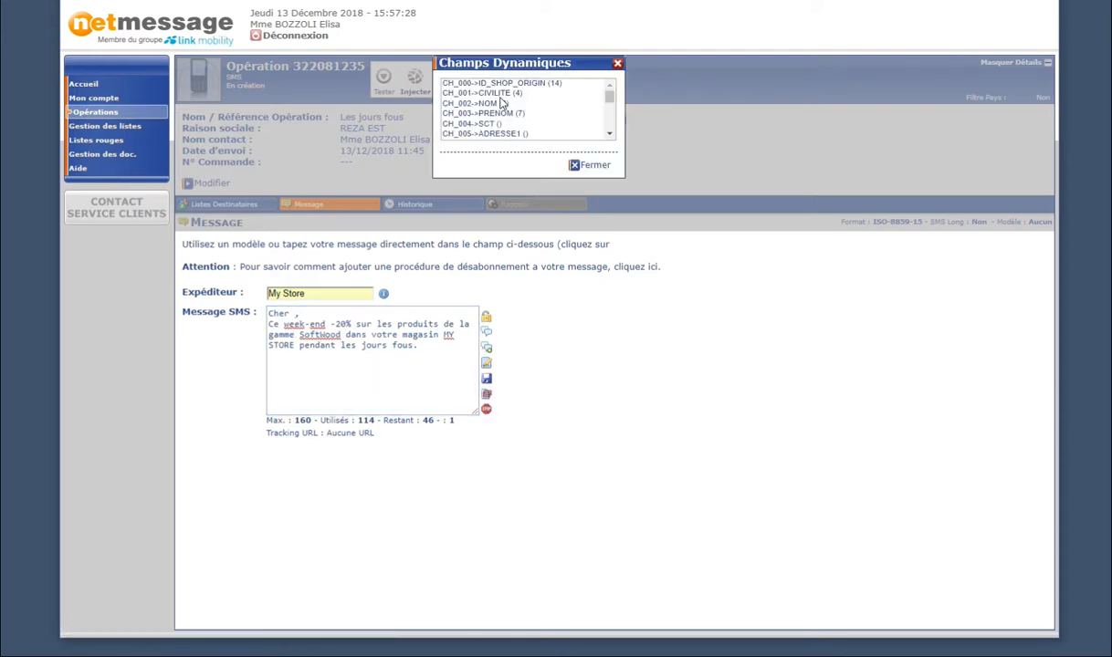
mouse_move(609, 93)
mouse_down()
mouse_move(610, 122)
mouse_move(614, 99)
mouse_up()
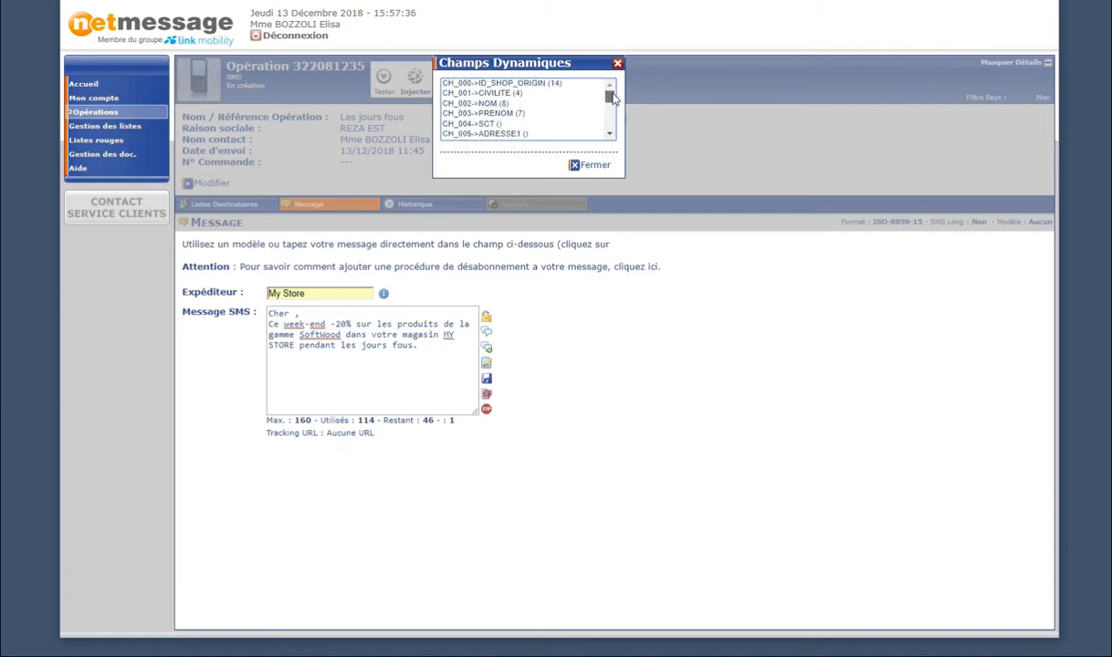
click(498, 113)
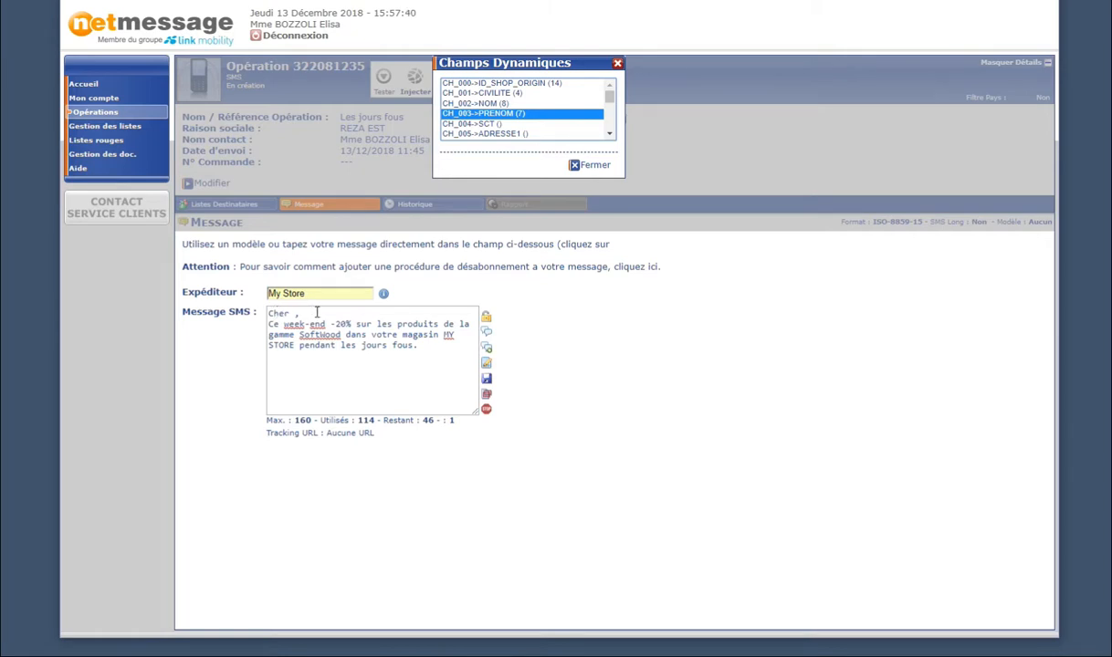
double_click(491, 114)
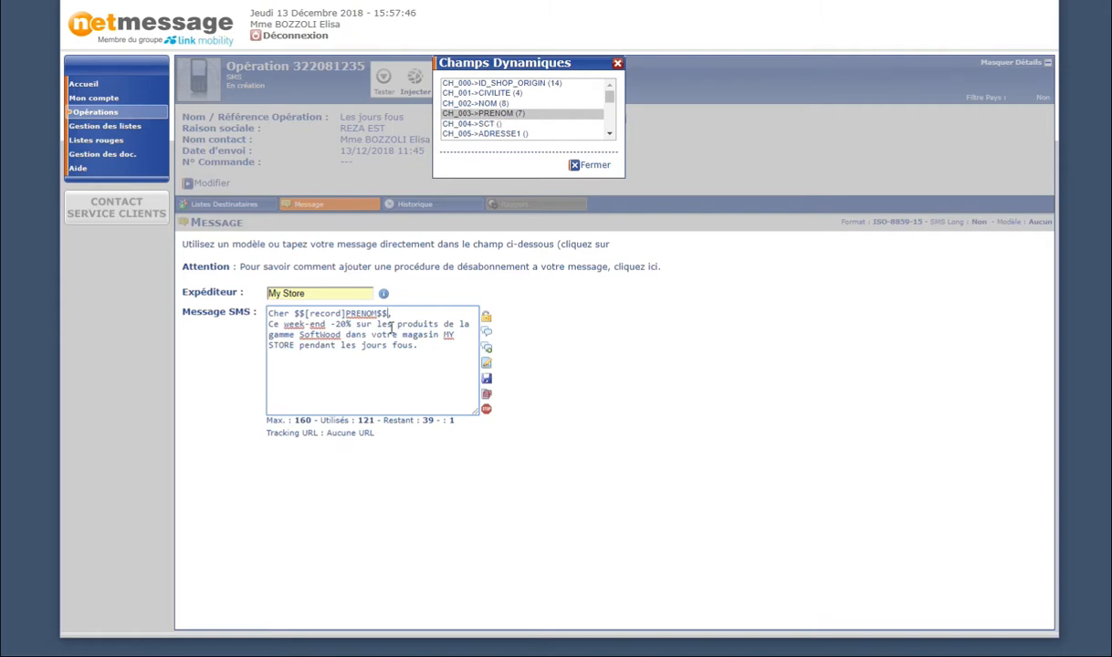
text(,)
Close the Champs Dynamiques popup, leaving the message at 123 of 160 characters.
key(Down)
drag(609, 94, 610, 100)
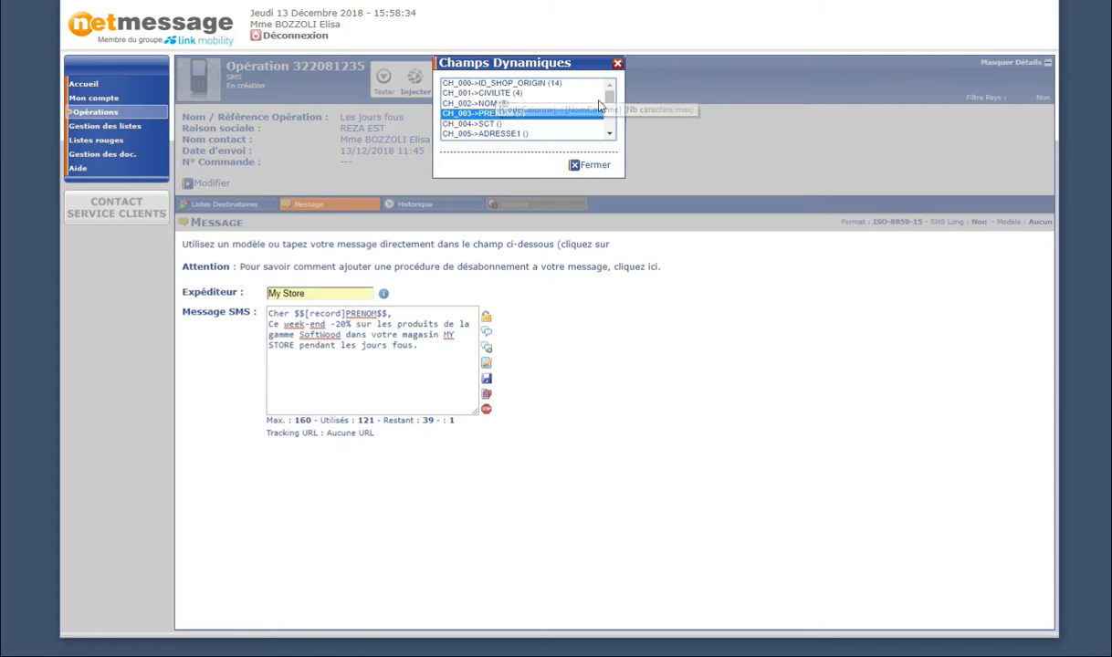
mouse_move(610, 96)
mouse_down()
mouse_move(613, 132)
mouse_move(611, 94)
mouse_up()
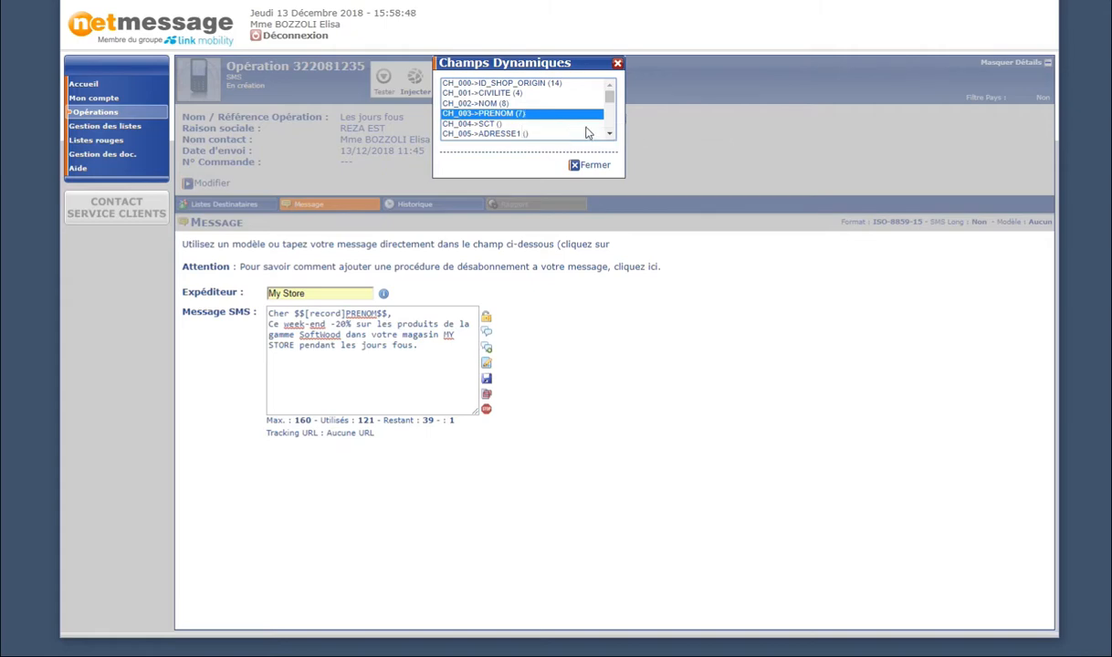
click(592, 165)
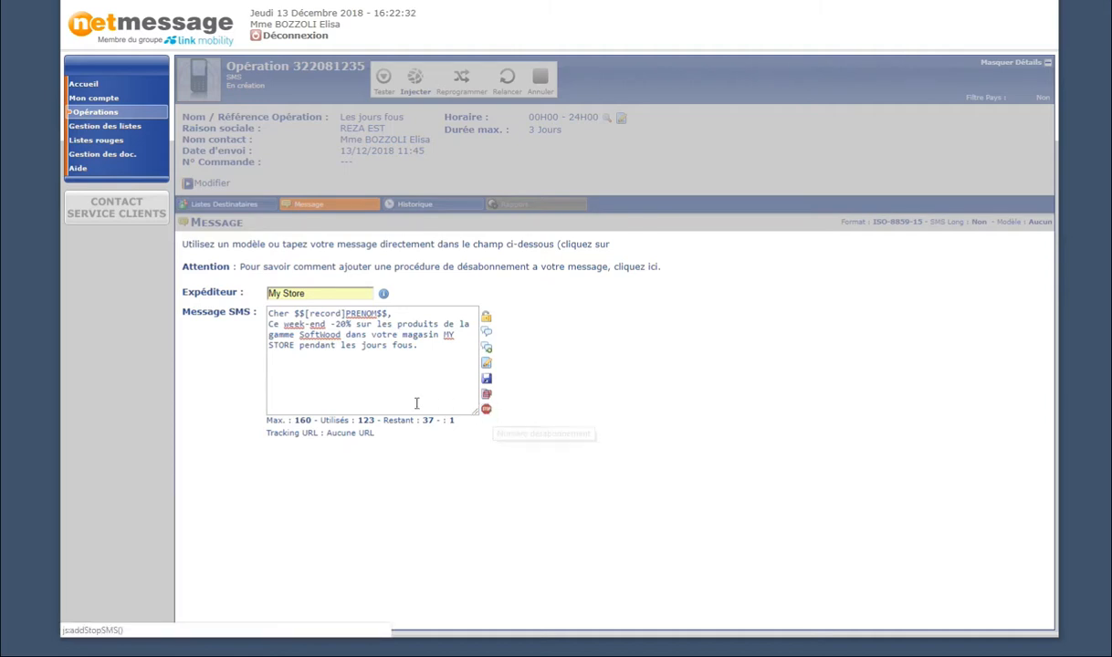
Add the opt-out line 'STOP AU $$STOP$$' on a new line after 'fous.'.
click(324, 368)
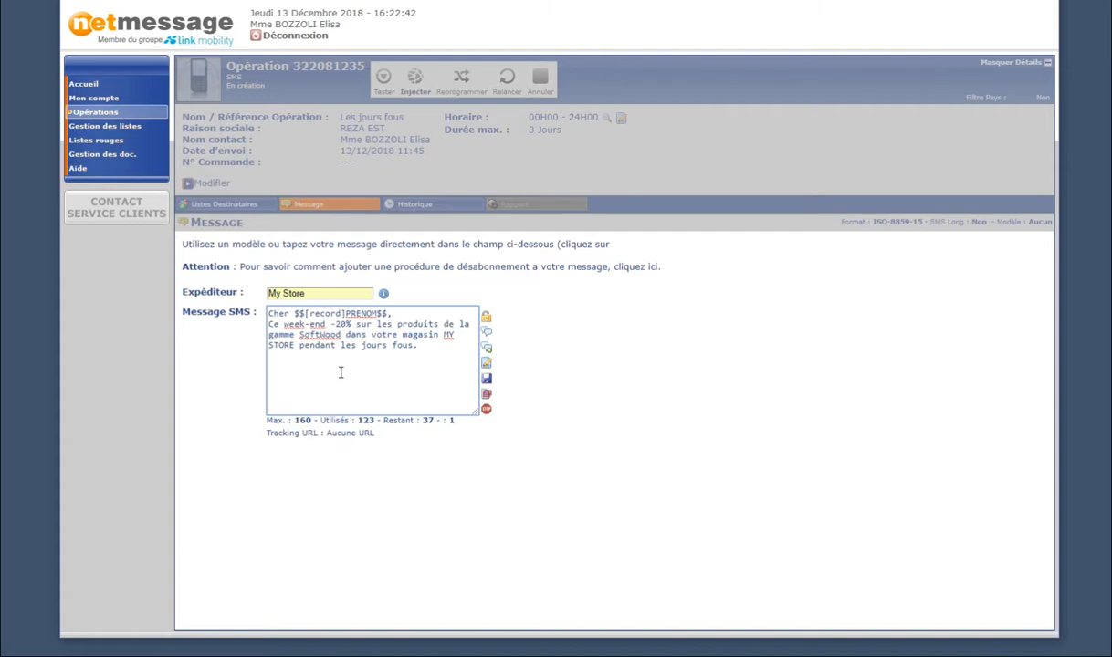
text(STOP AU)
click(485, 411)
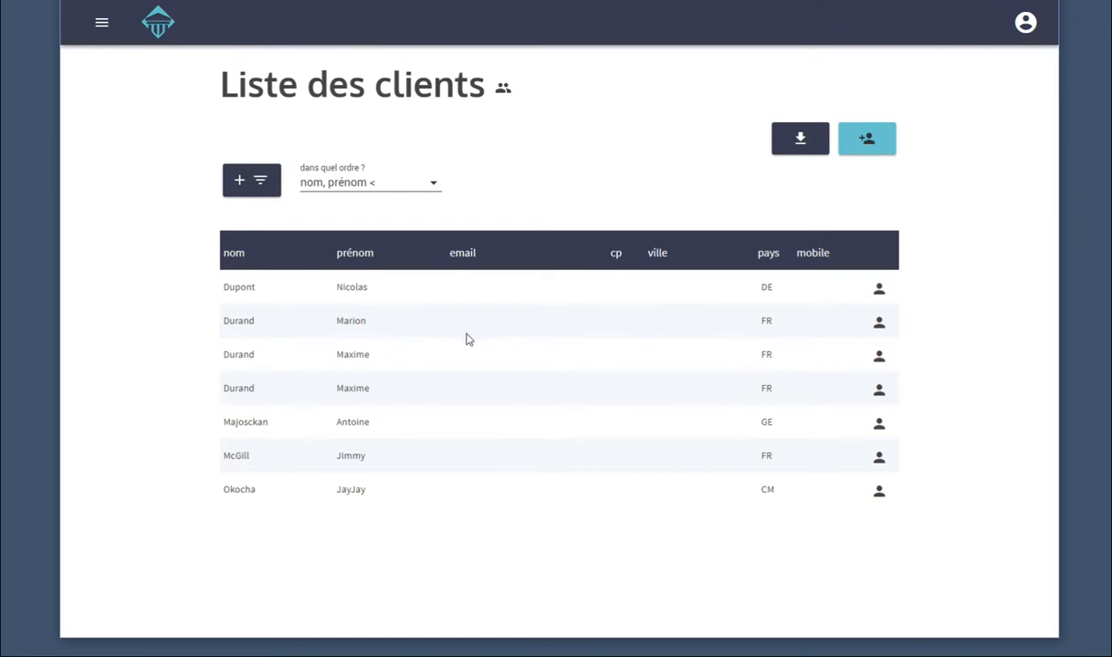
Turn off SMS news for the third client and save the record.
click(879, 356)
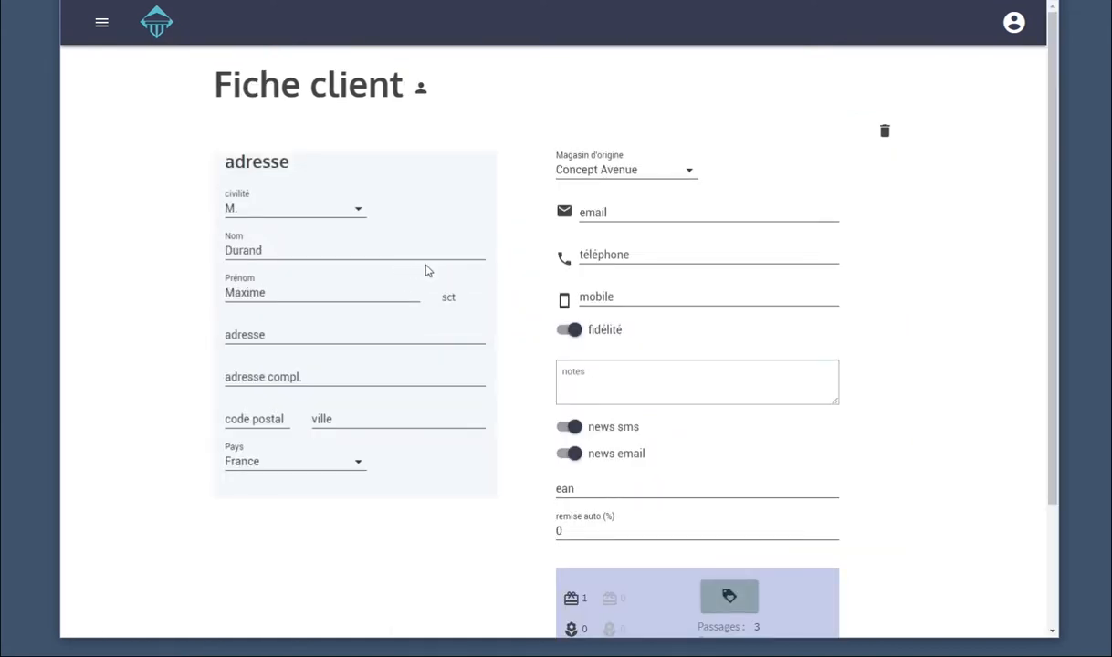
scroll(429, 267, down, 2)
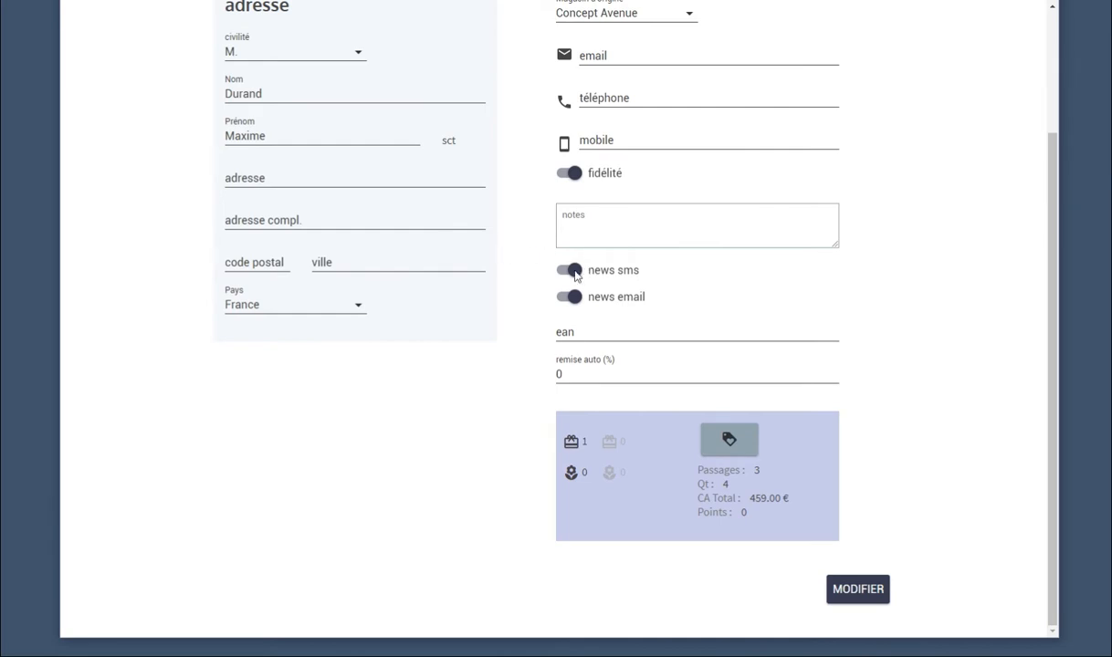
click(606, 274)
click(858, 590)
scroll(511, 362, up, 2)
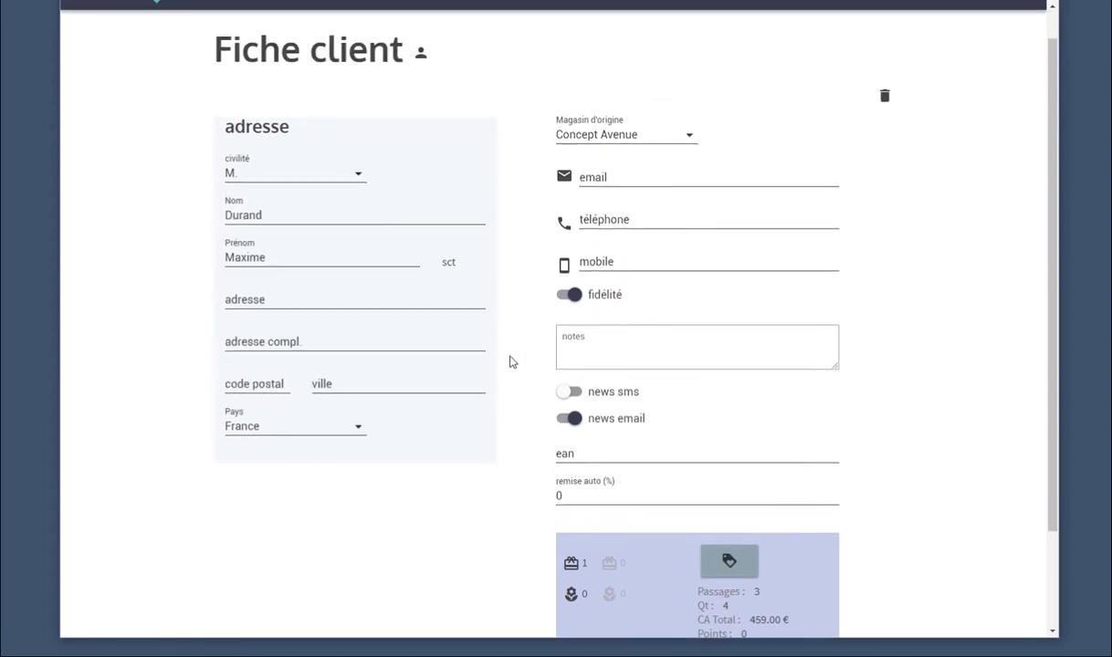
scroll(511, 363, up, 1)
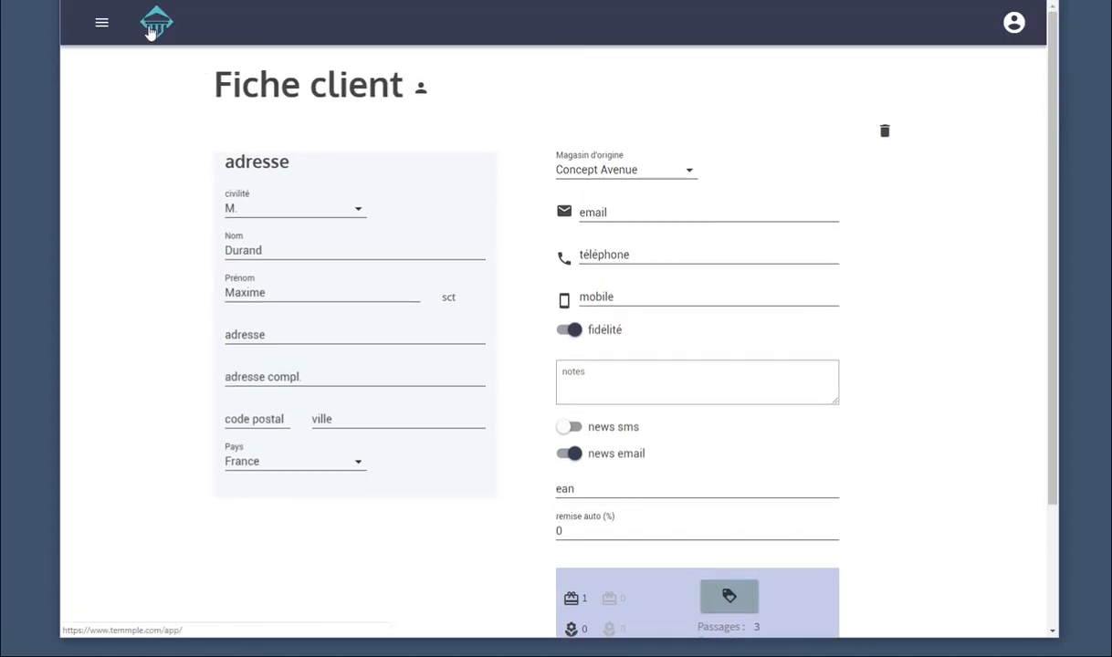
Filter the client list to clients with 'news sms' checked.
click(150, 31)
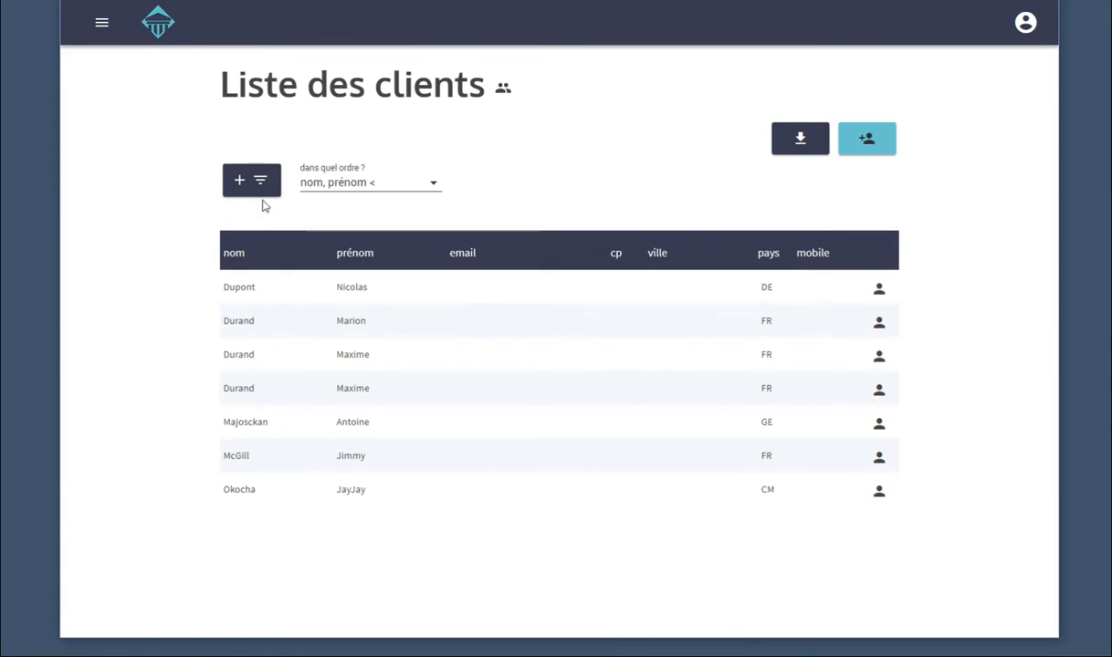
click(259, 187)
click(310, 246)
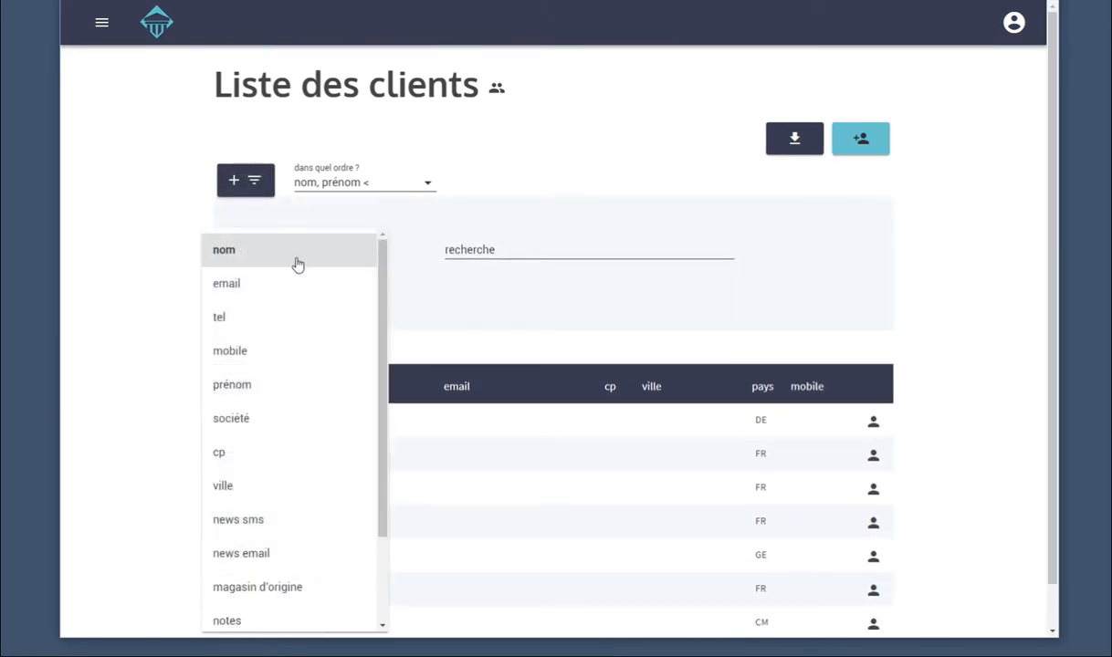
scroll(280, 416, down, 2)
click(239, 406)
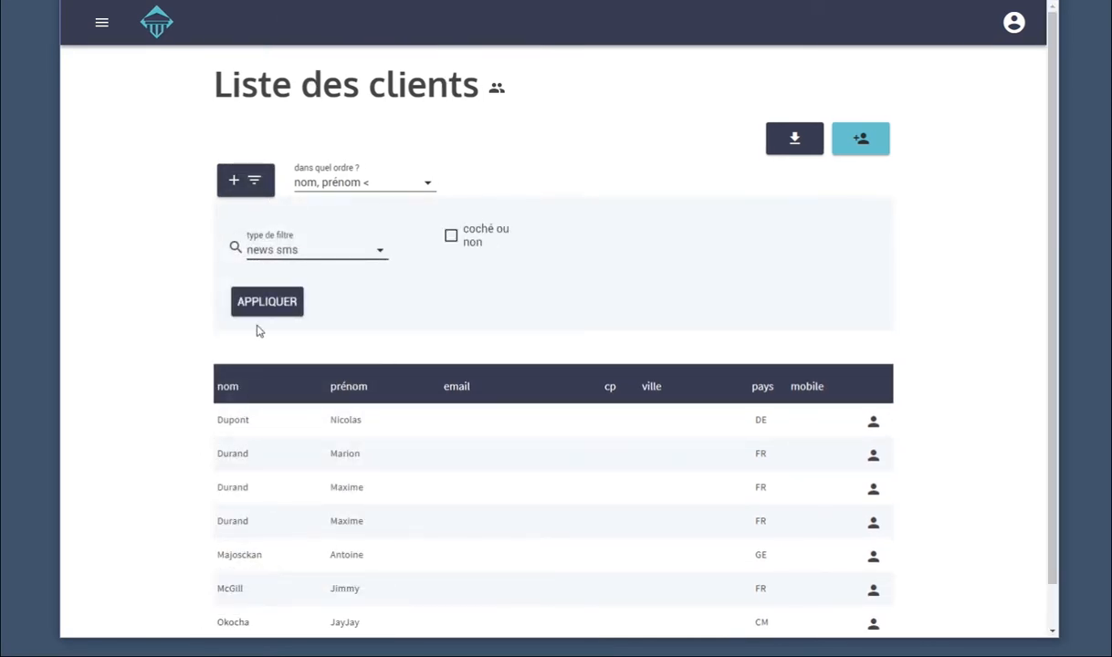
click(449, 247)
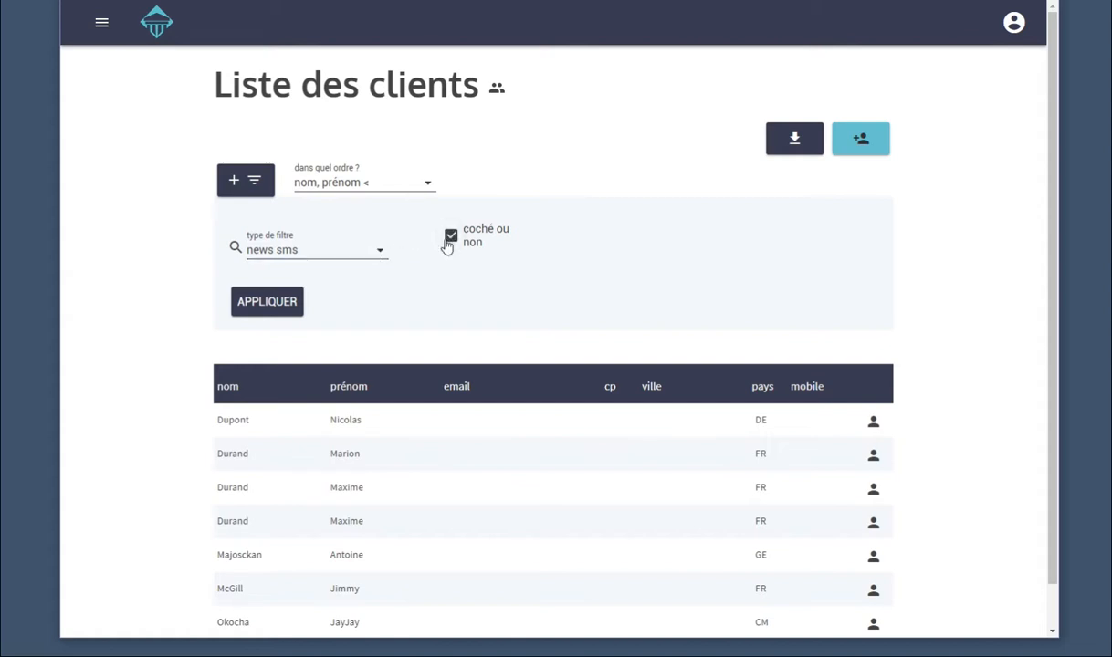
click(276, 309)
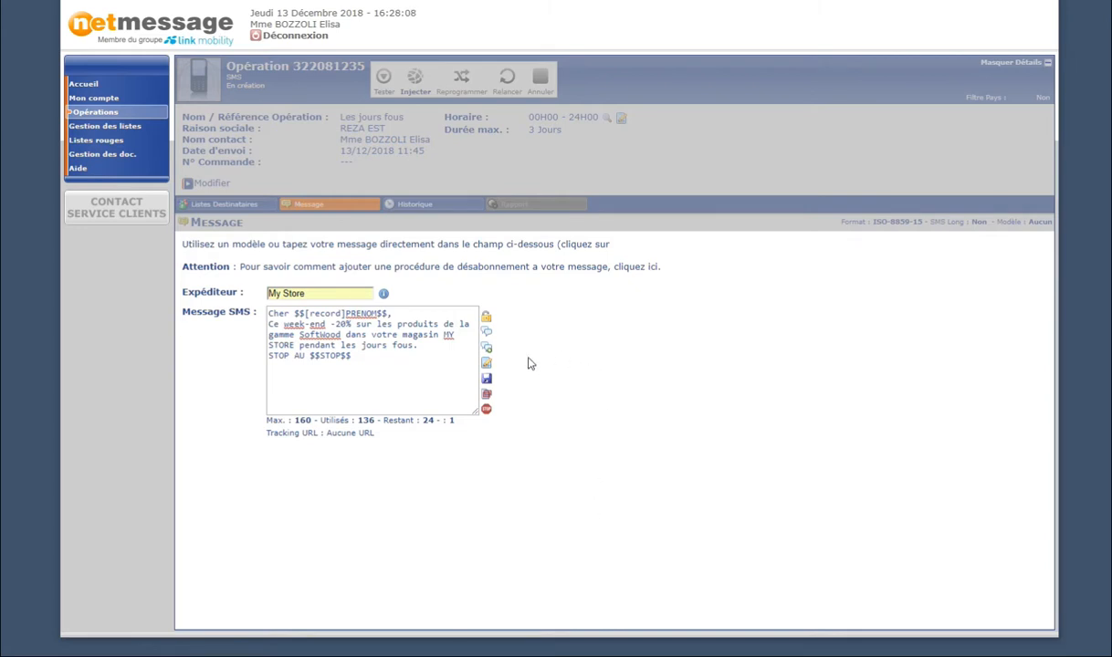
Save the My Store SMS, which ends with 'STOP AU $$STOP$$' at 136 of 160 characters.
click(485, 380)
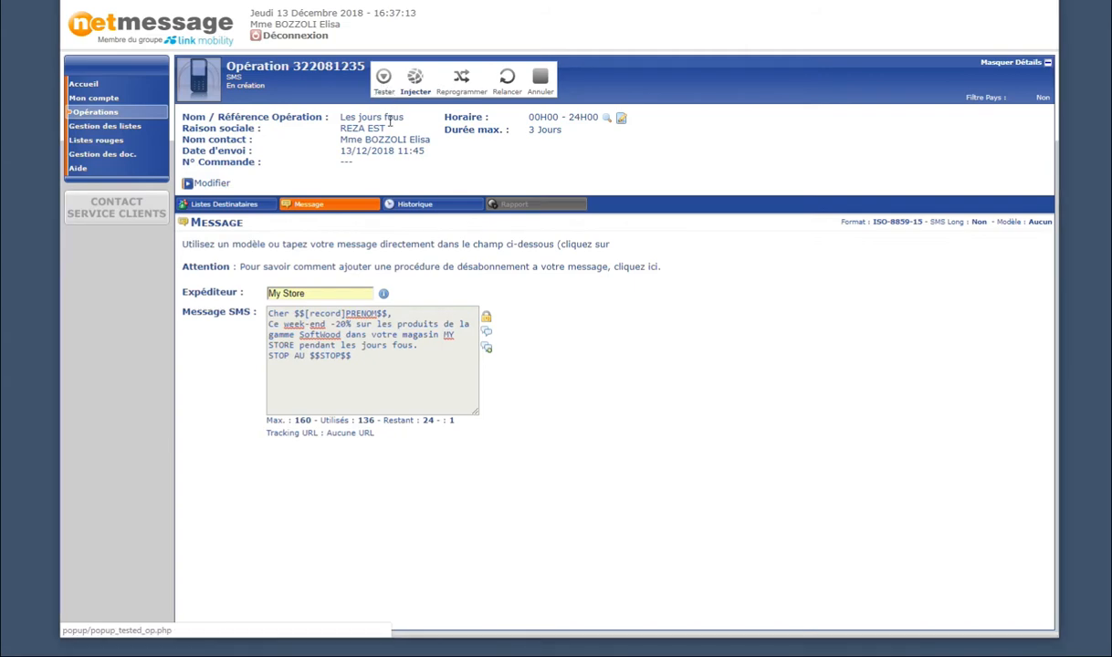
Send a test SMS personalised from 13_CLIENTS.CSV record 1 to the test mobile number.
click(384, 78)
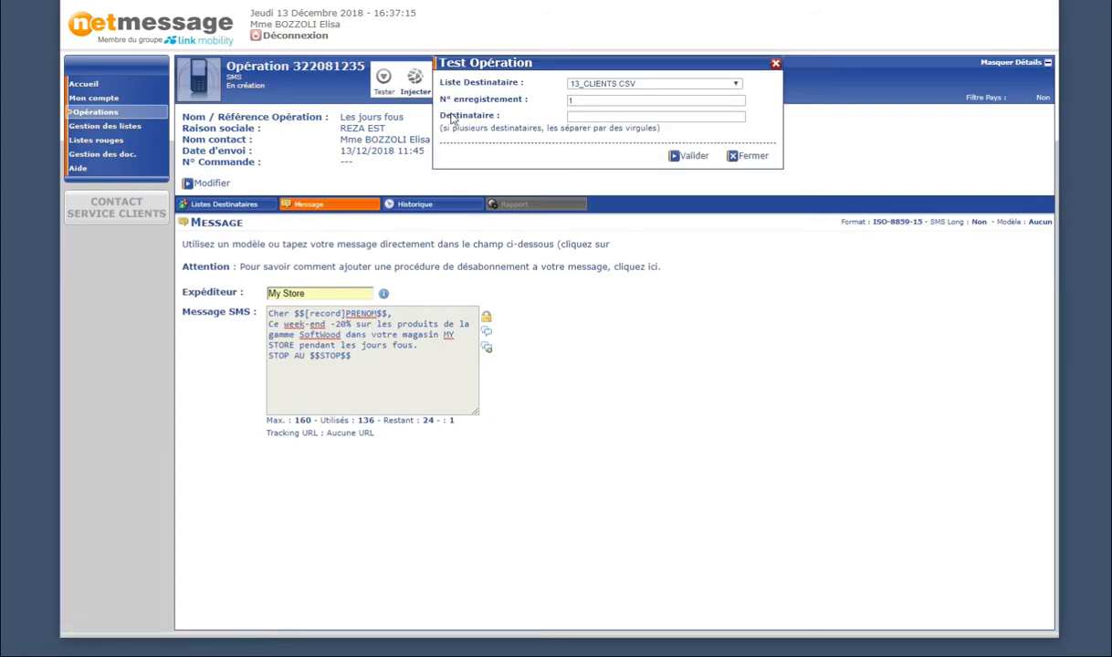
click(583, 115)
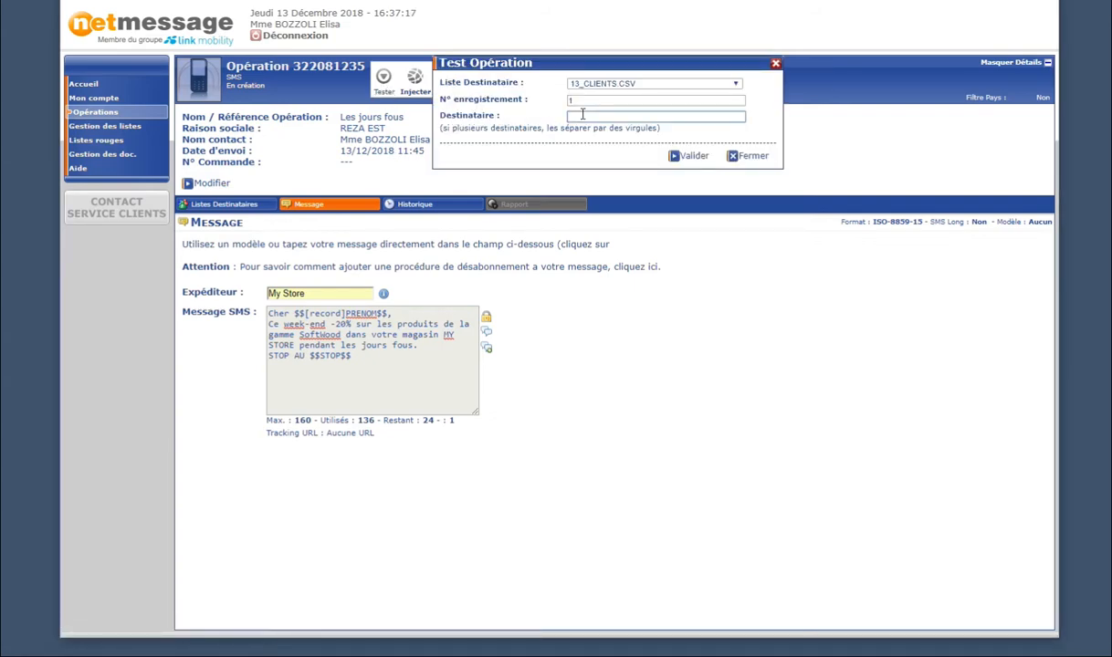
click(695, 157)
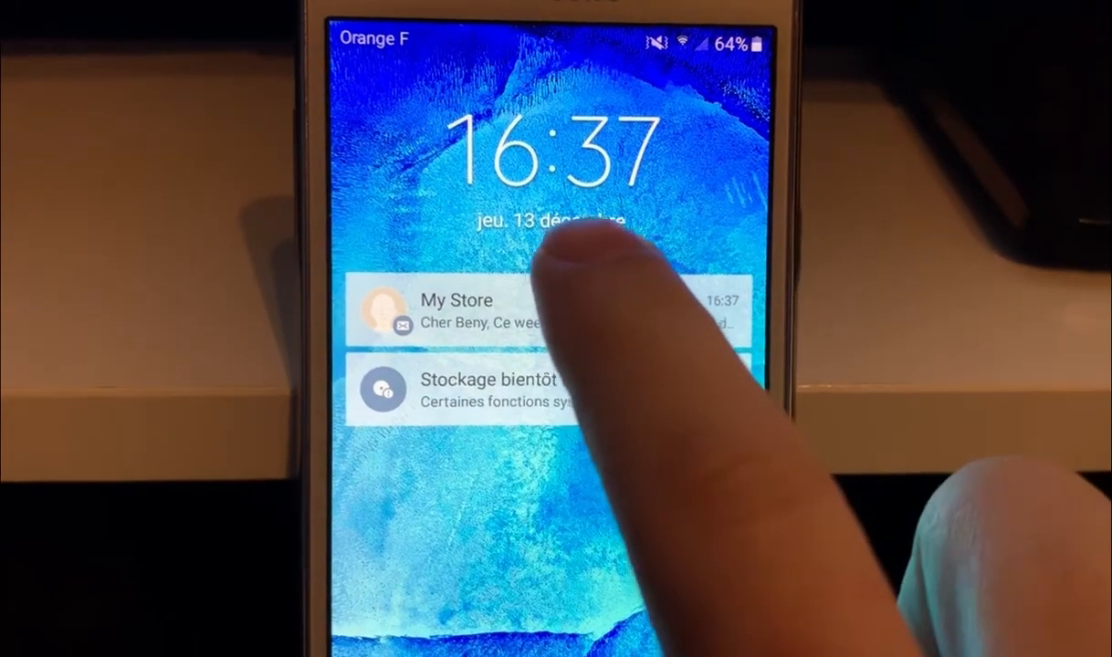
Open the My Store test SMS from its lock-screen notification to read the -20% offer.
click(559, 301)
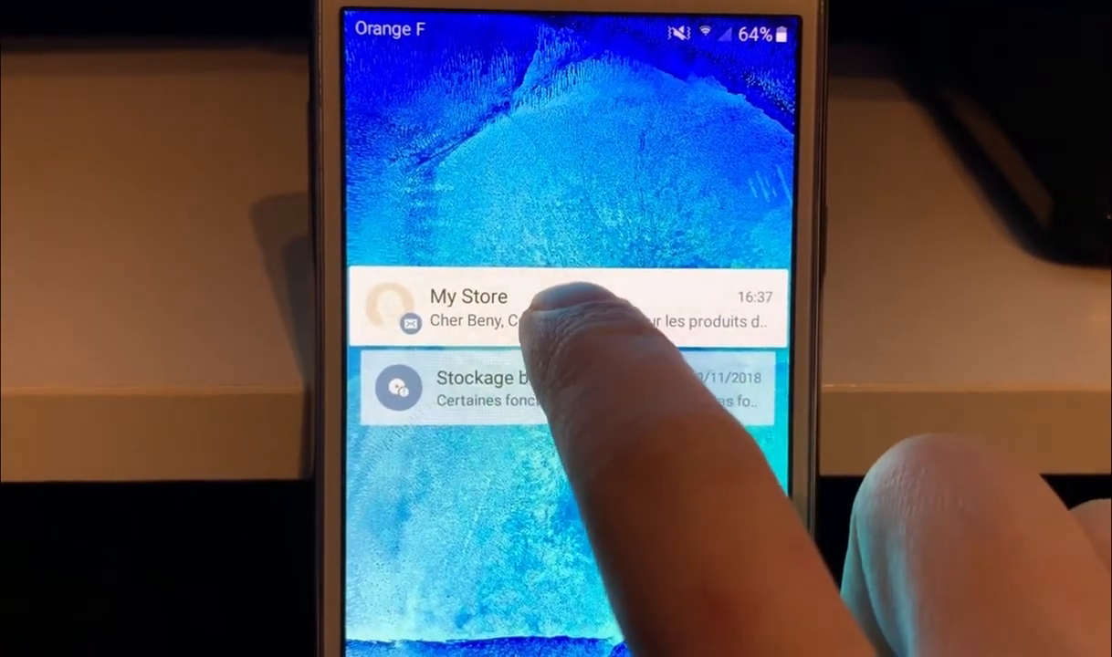
click(548, 306)
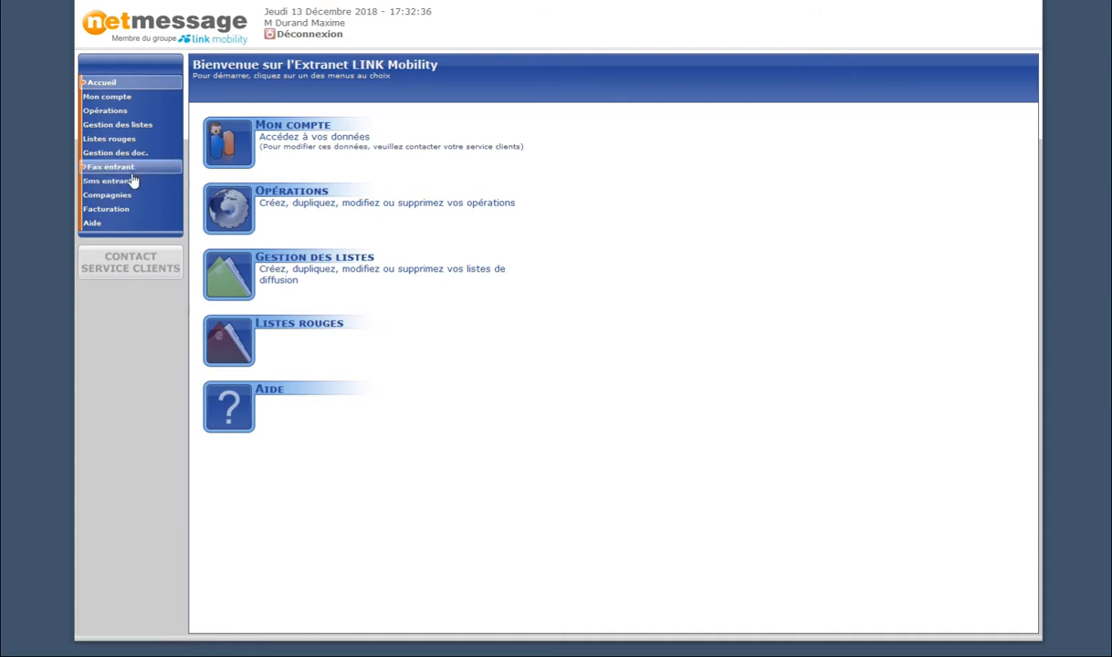
Go to the Opérations list from the left sidebar.
click(114, 112)
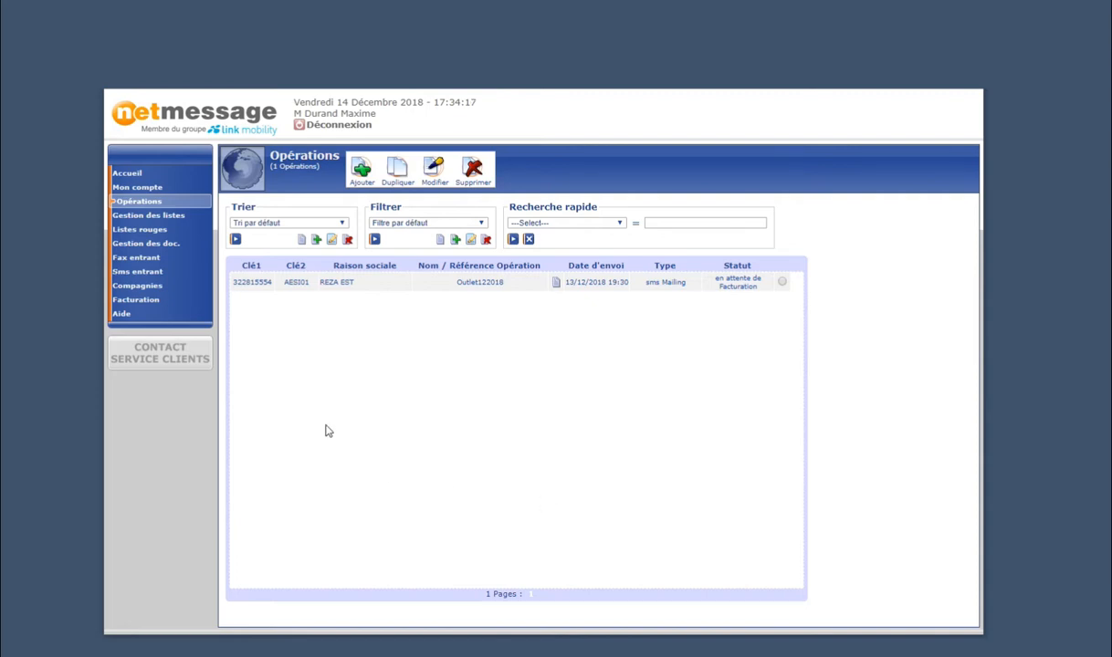
Refresh the Opérations list so it shows the Outlet122018 sms Mailing.
click(150, 205)
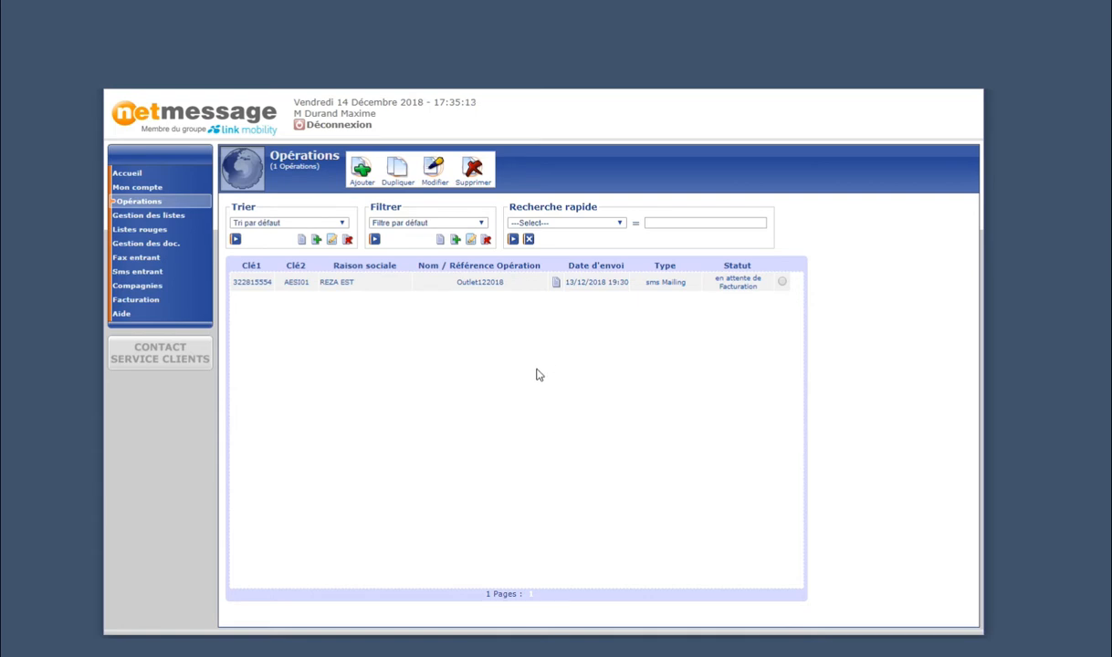
mouse_move(473, 286)
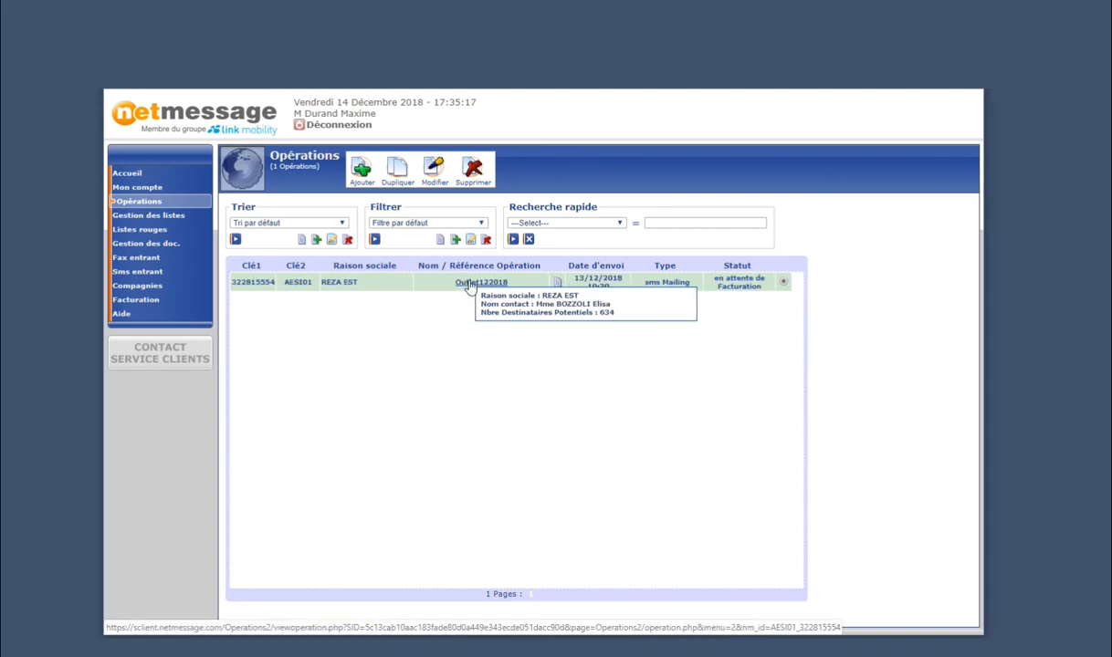
Open Outlet122018's report and bring up the Télécharger rapport dialog with PDF and CSV formats.
click(470, 285)
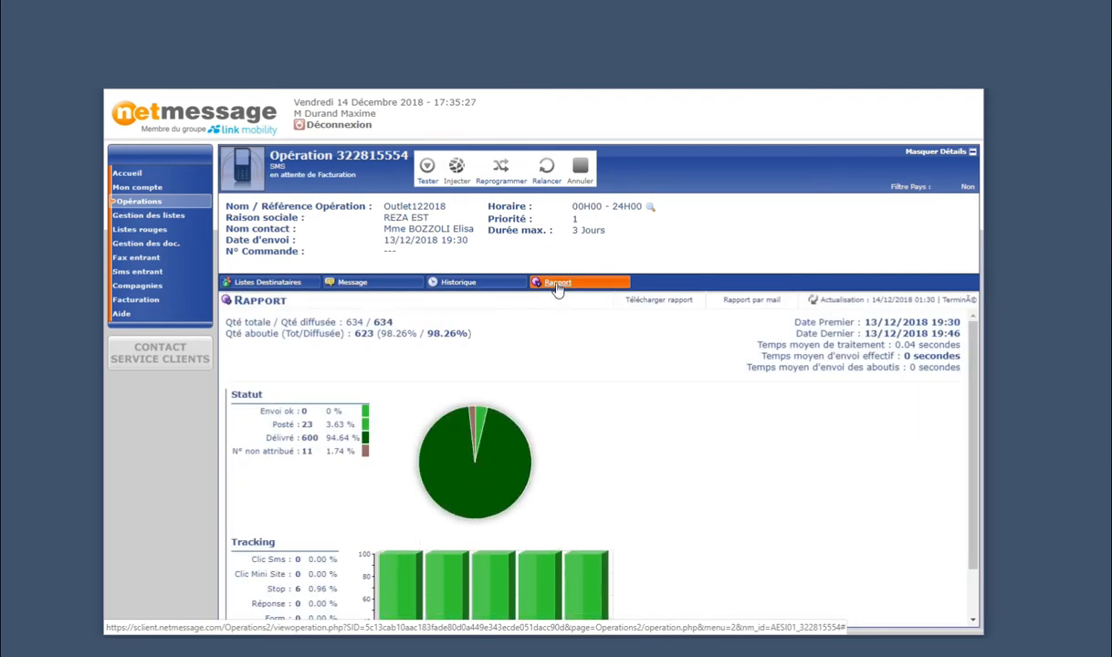
scroll(595, 367, down, 1)
scroll(646, 410, up, 1)
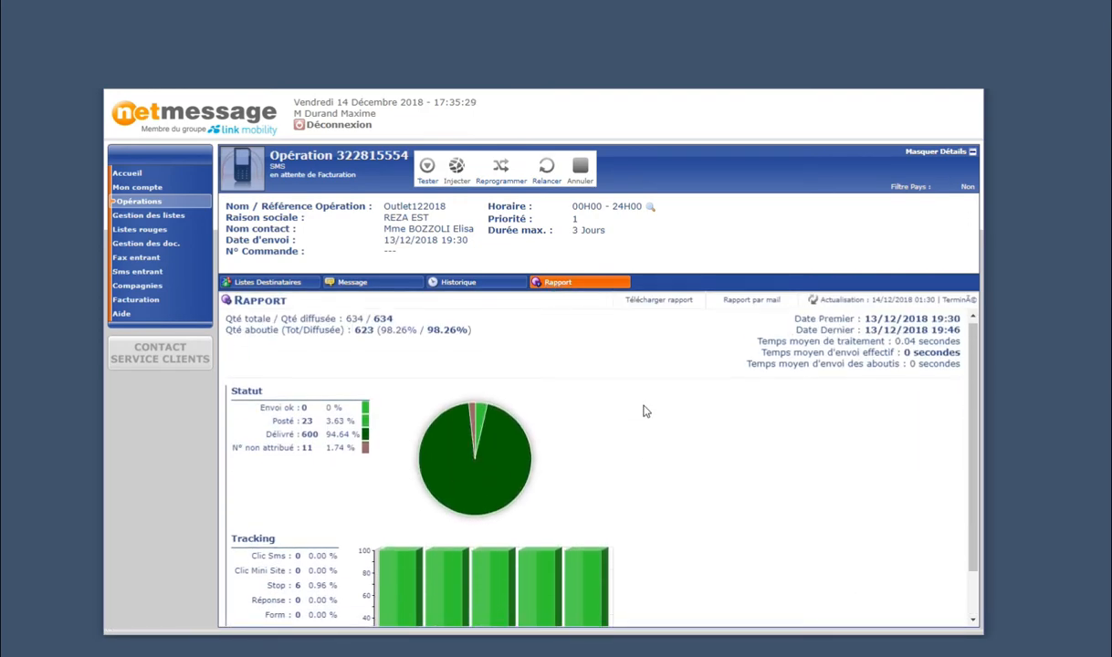
scroll(598, 397, down, 1)
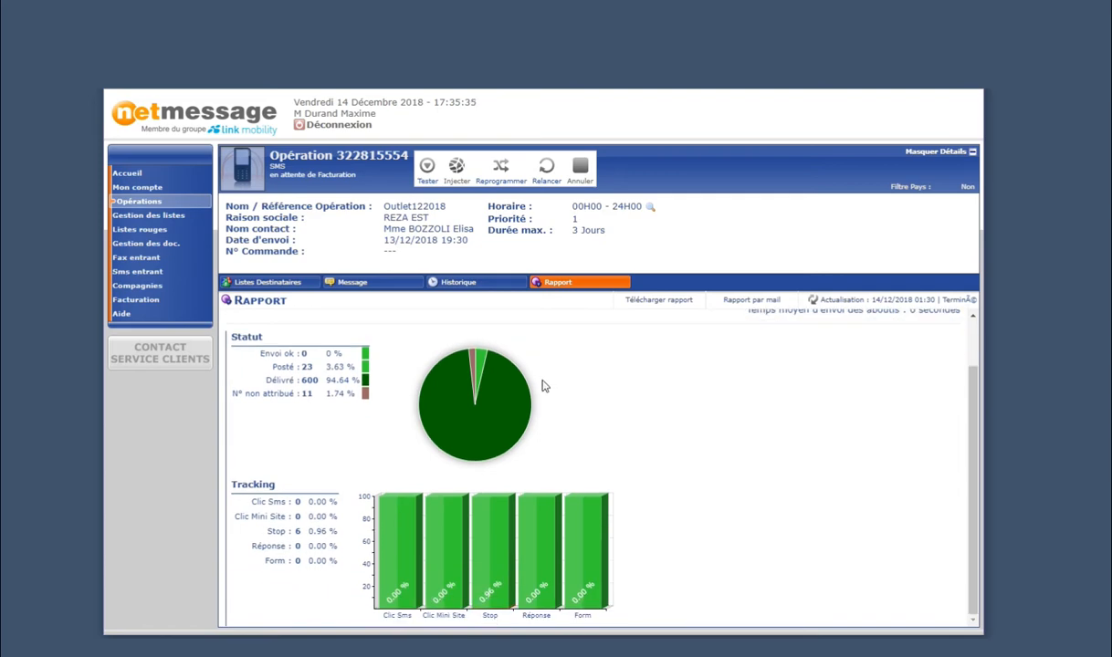
mouse_move(284, 372)
scroll(692, 462, up, 2)
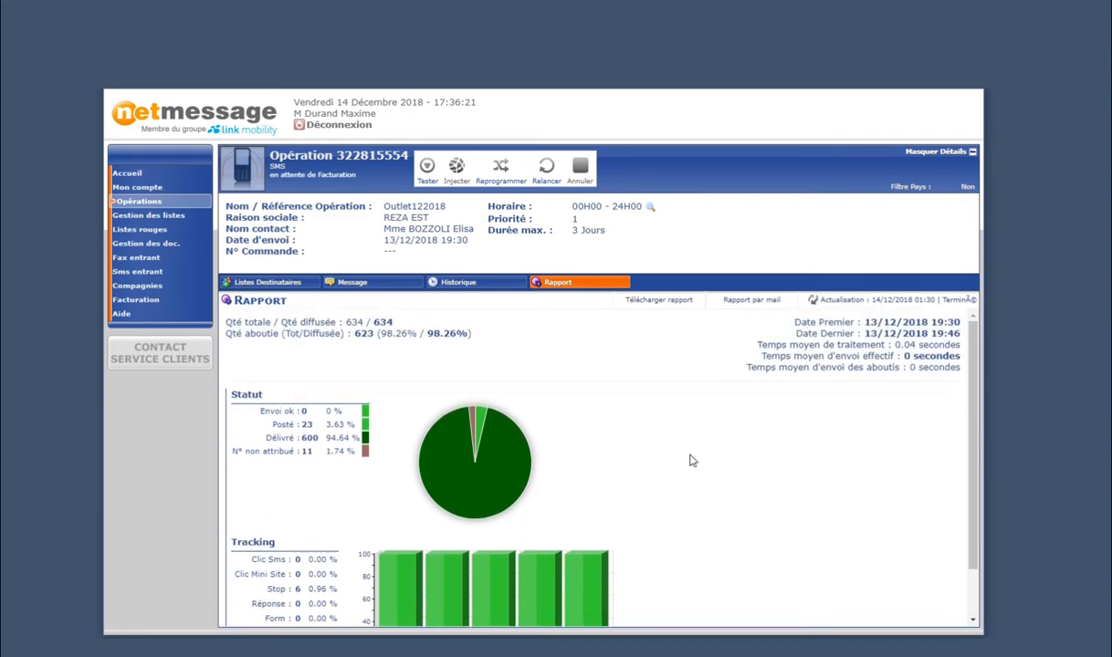
click(667, 309)
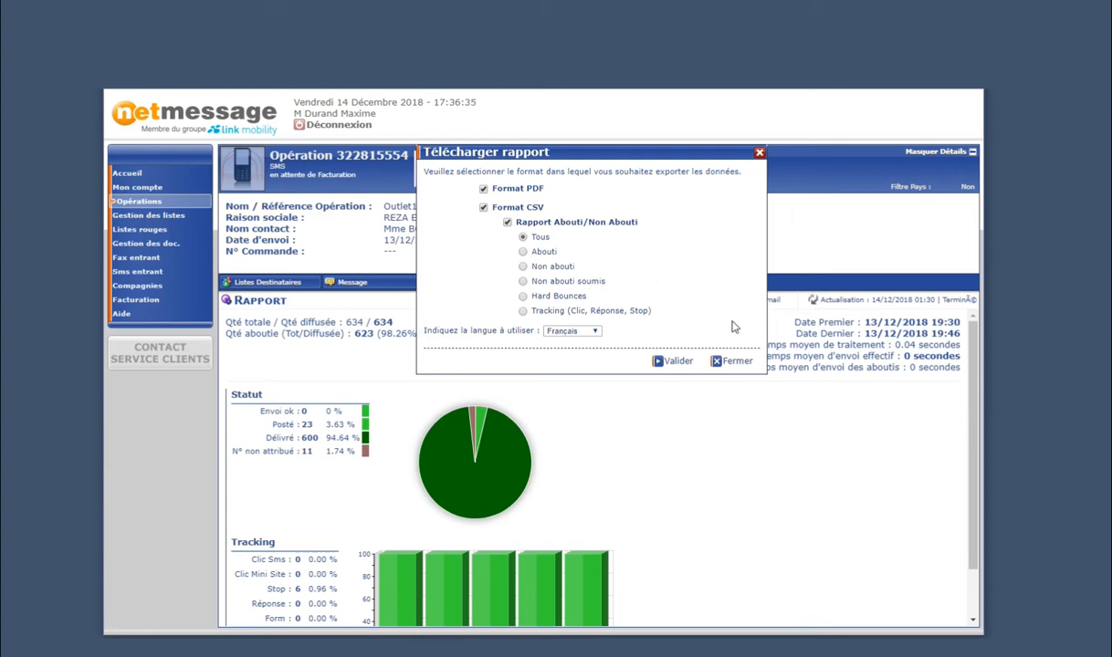
Close the download dialog and open rapport_322815554.pdf from the Documents\softs folder.
click(733, 362)
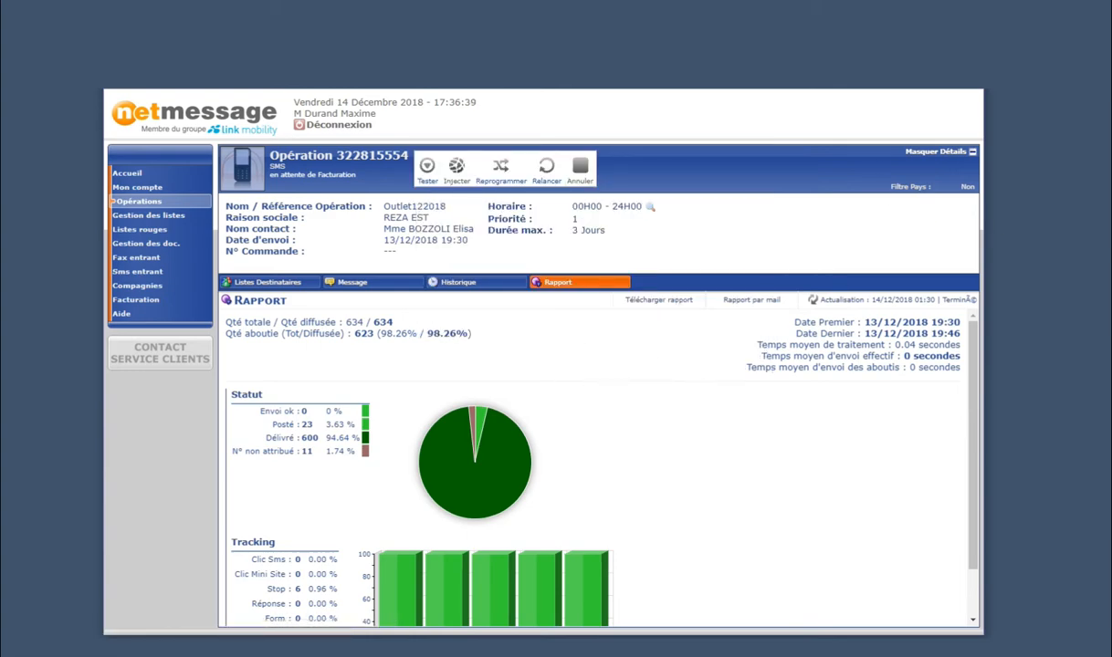
key(alt+Tab)
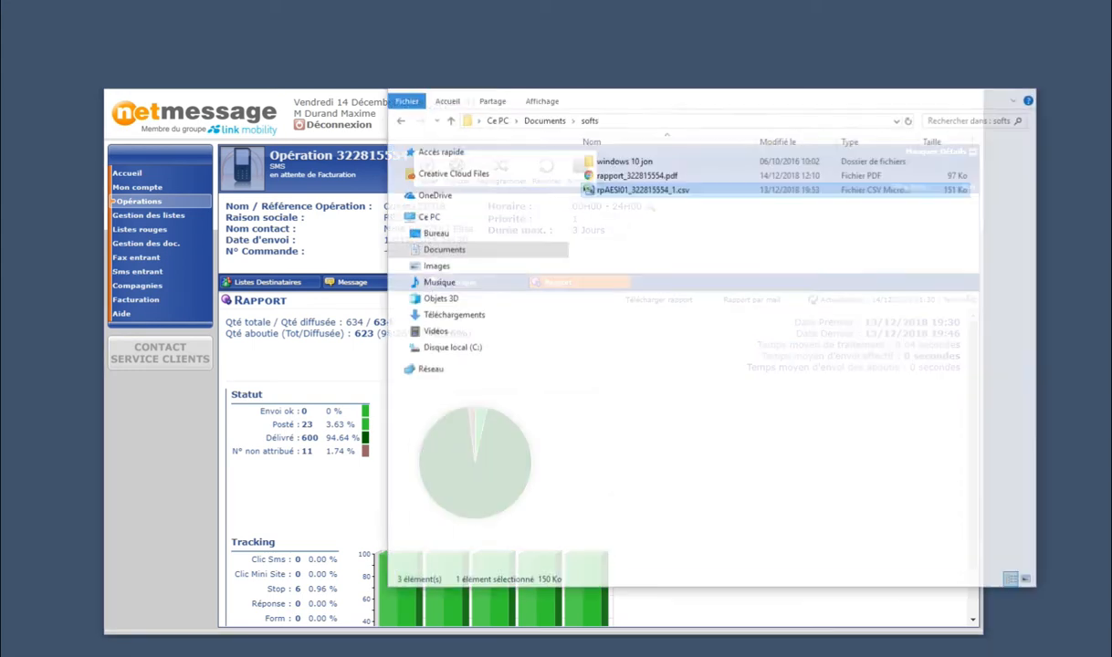
double_click(594, 182)
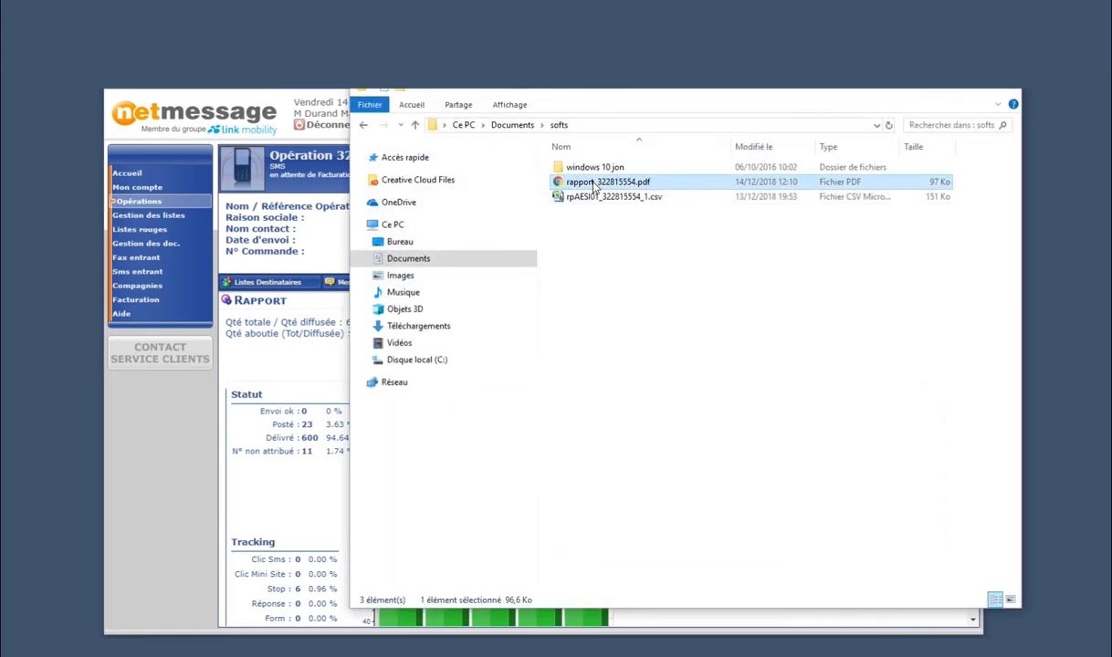